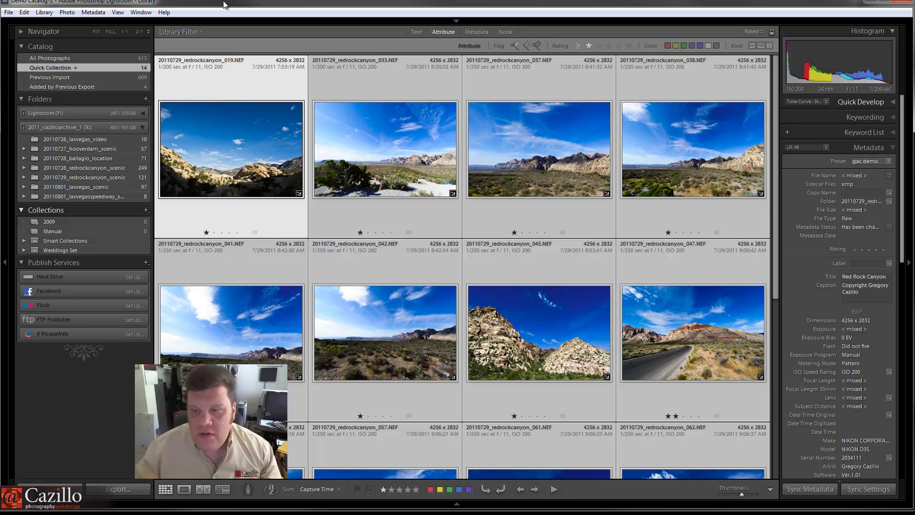
Switch to the Web module to build a gallery from the Red Rock Canyon photos
scroll(548, 260, "down", 5)
scroll(523, 237, "up", 5)
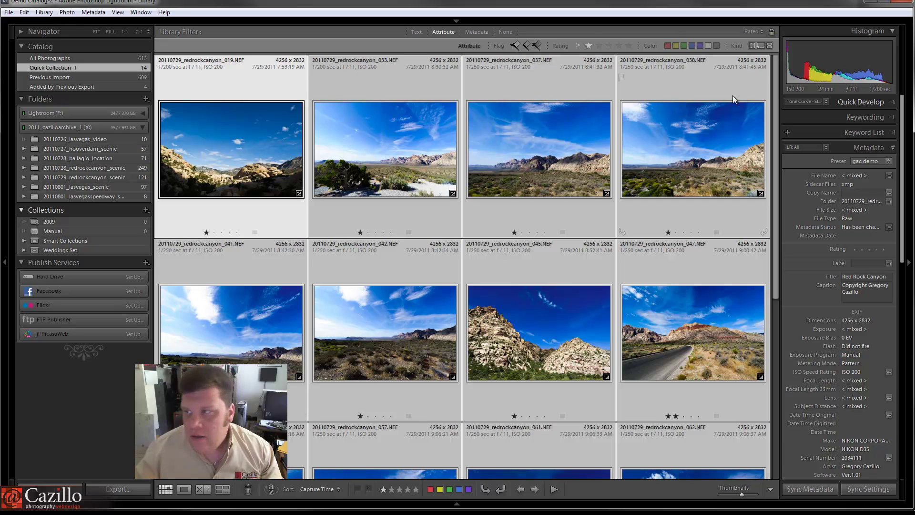
mouse_move(852, 24)
left_click(885, 40)
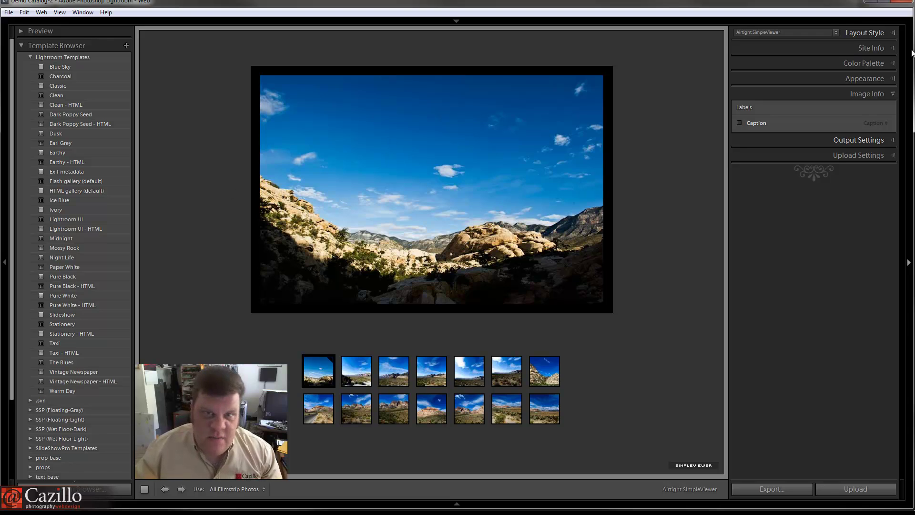
Expand the Site Info and Color Palette panels and apply the Earl Grey template
left_click(874, 48)
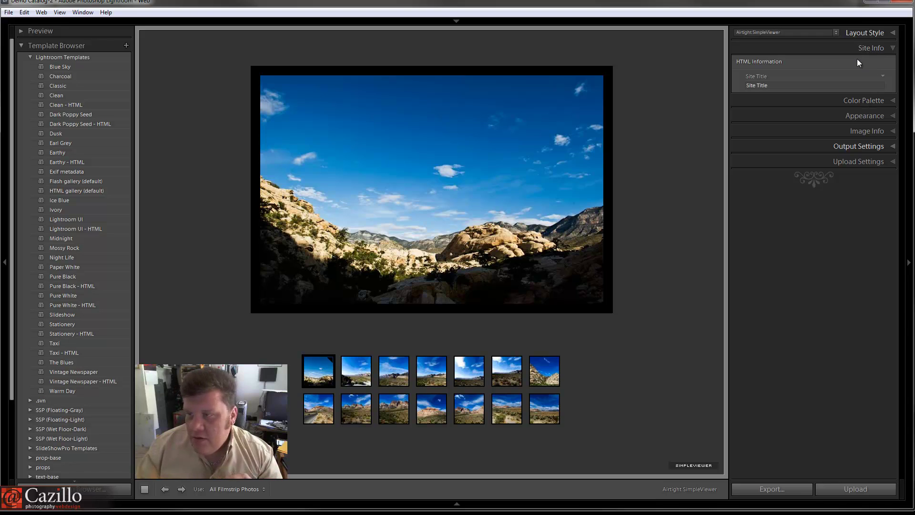
left_click(846, 100)
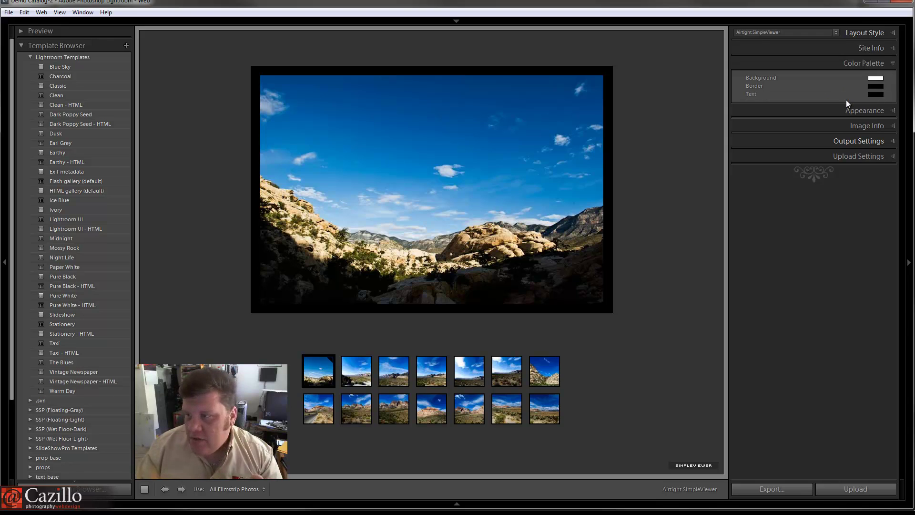
left_click(871, 49)
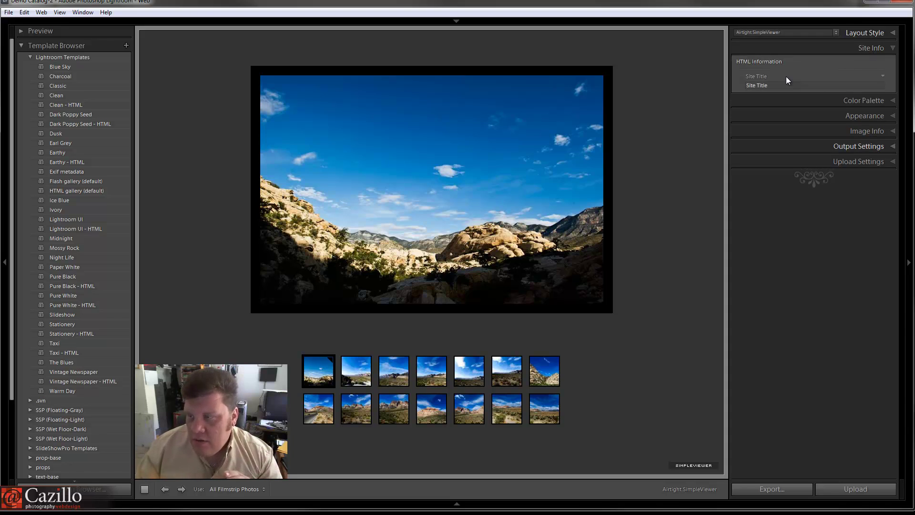
left_click(83, 143)
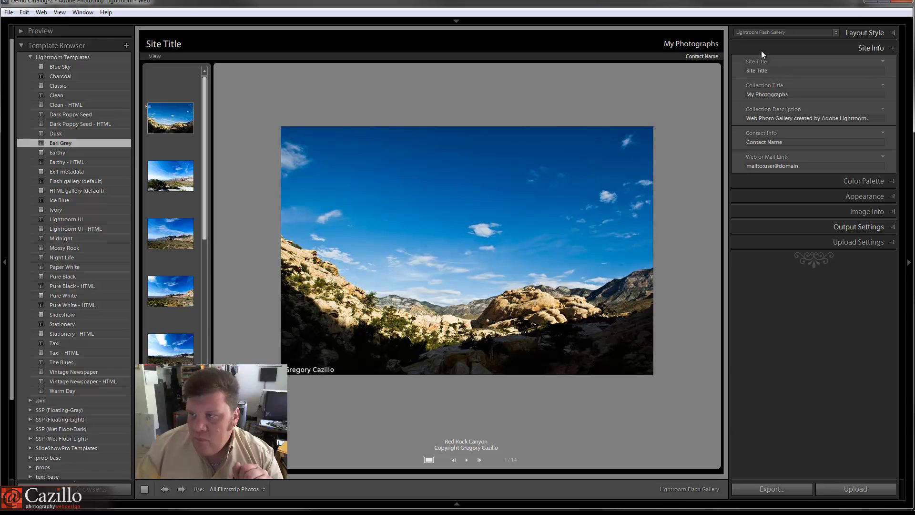
Preview Airtight AutoViewer to photo 4 of 14, then Airtight PostcardViewer with one postcard enlarged
left_click(770, 33)
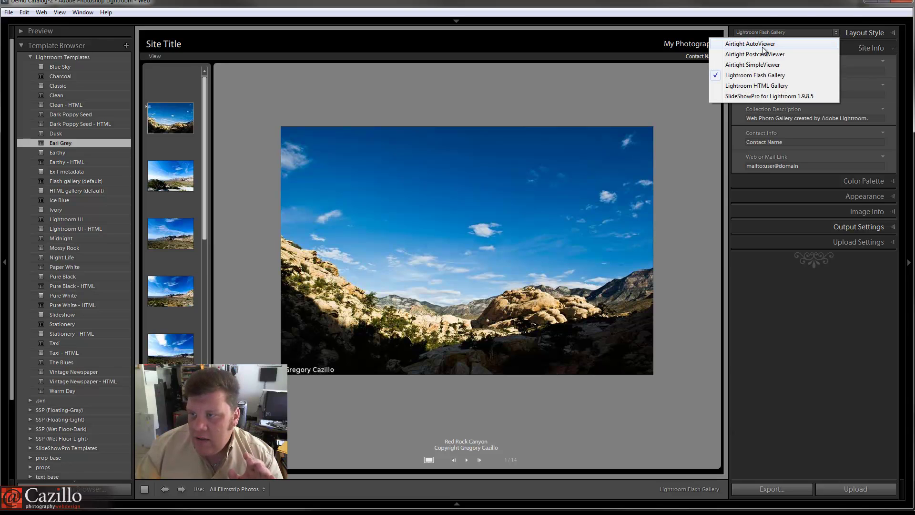
left_click(762, 45)
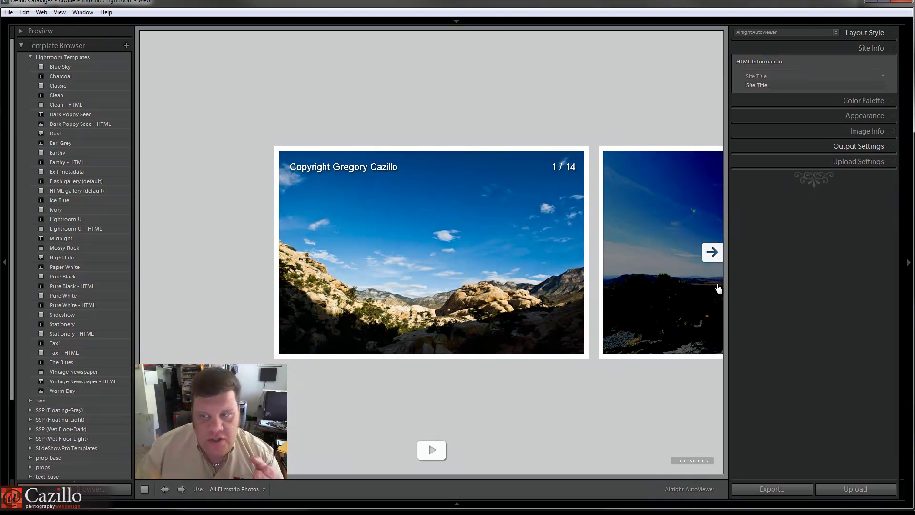
left_click(717, 255)
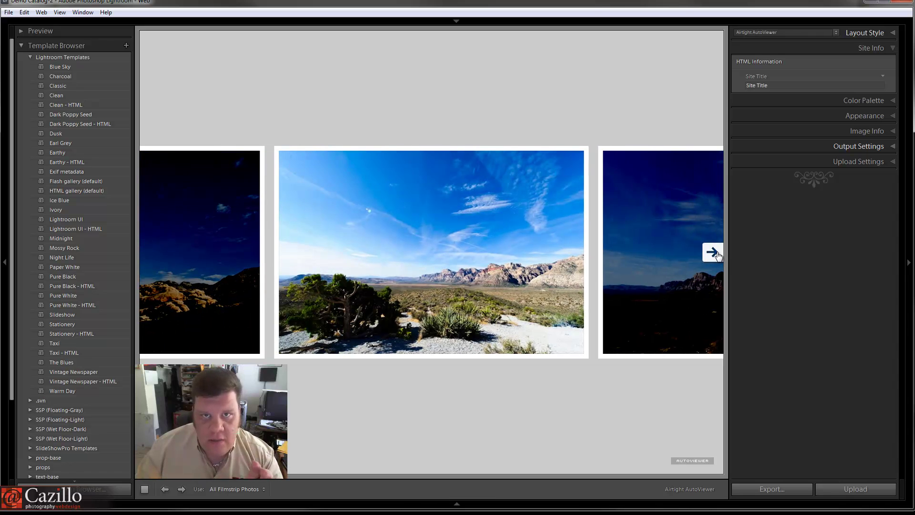
left_click(718, 255)
left_click(718, 255)
left_click(782, 32)
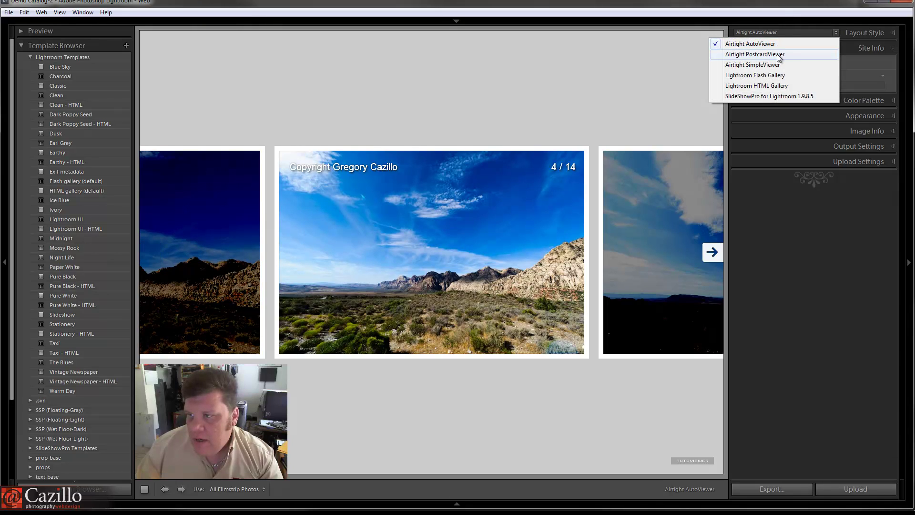
left_click(779, 53)
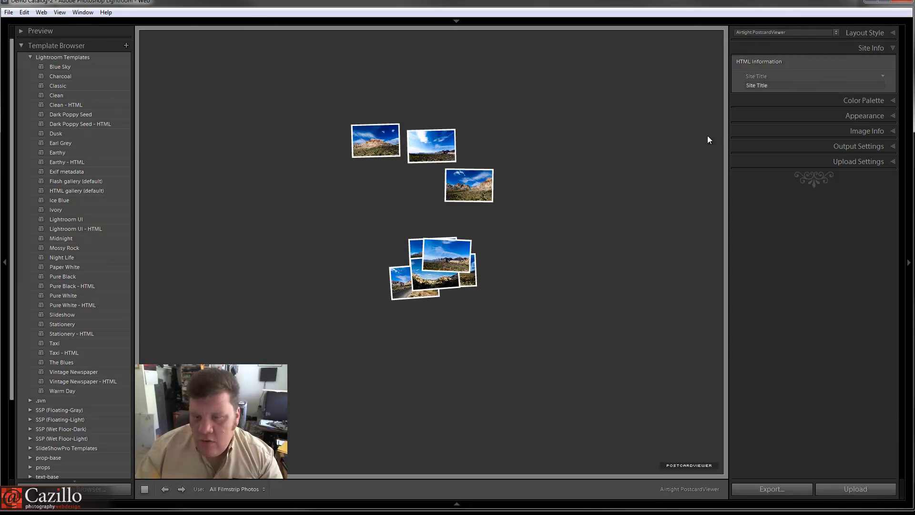
left_click(442, 257)
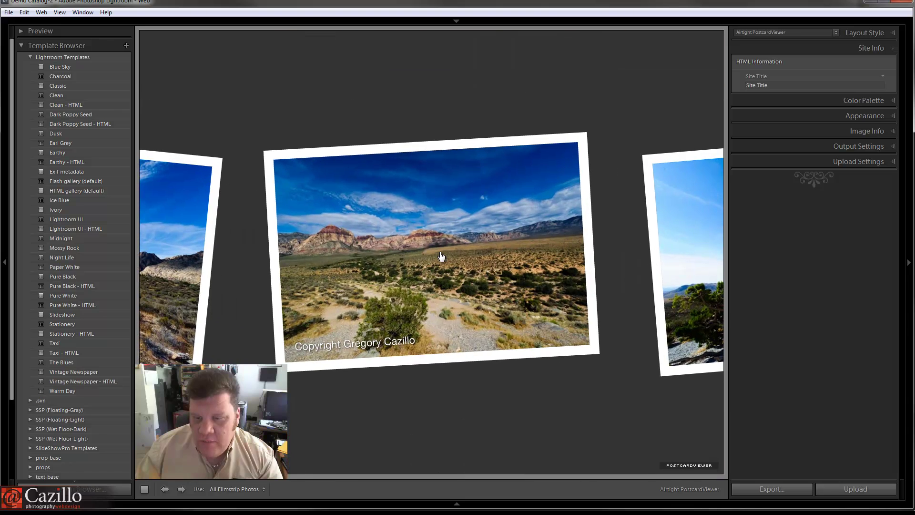
Try Airtight SimpleViewer and Lightroom Flash Gallery, then settle on Lightroom HTML Gallery
left_click(782, 34)
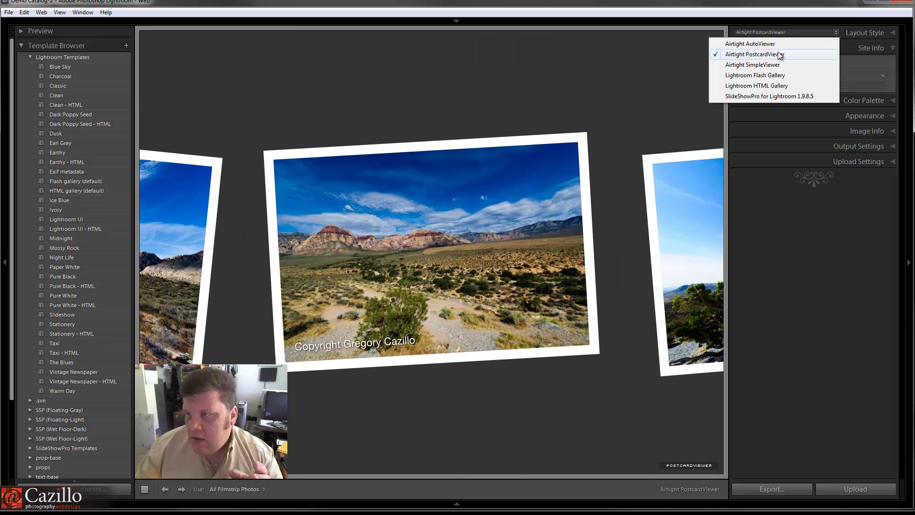
left_click(775, 65)
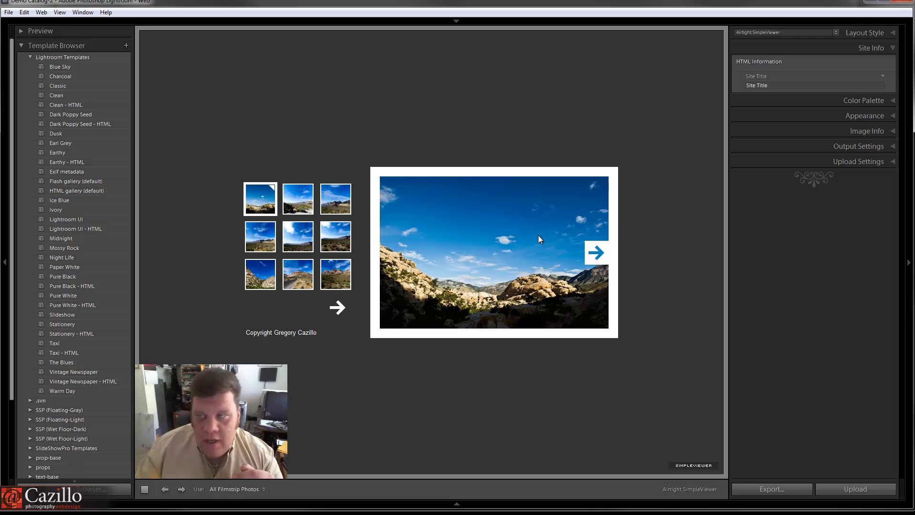
left_click(758, 34)
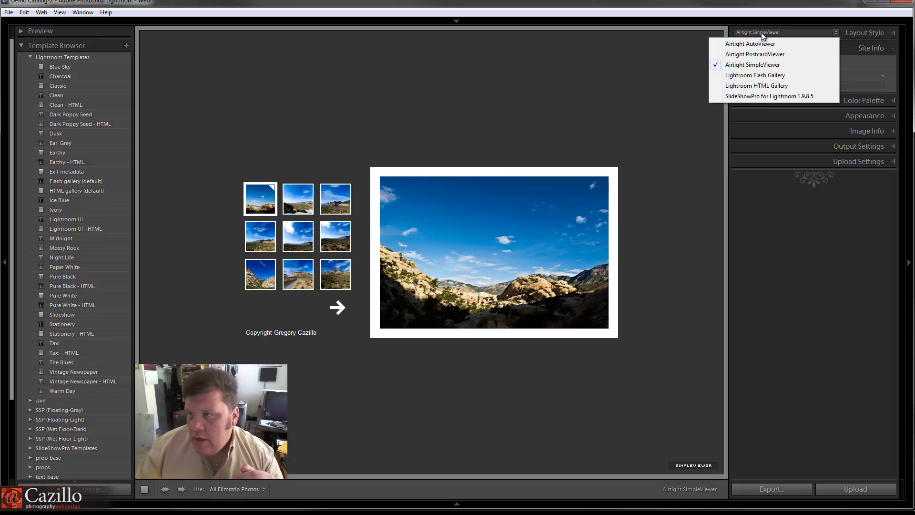
left_click(766, 72)
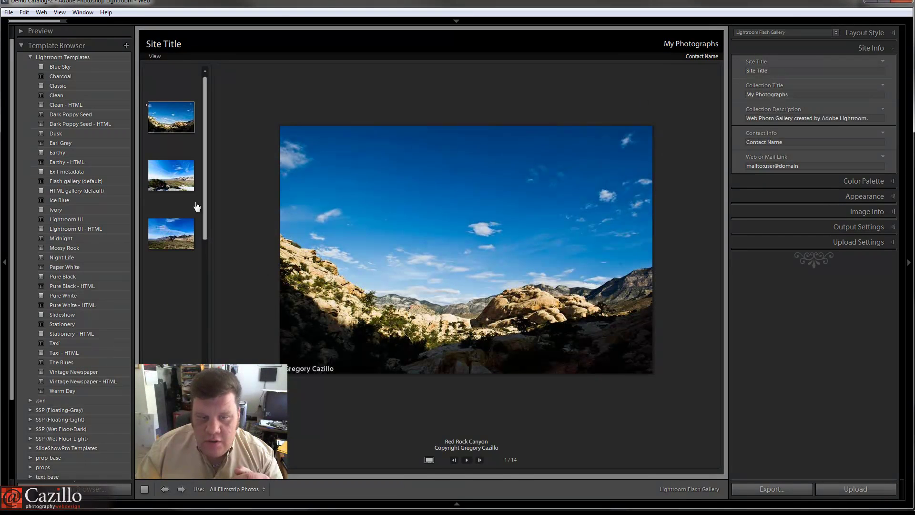
left_click(188, 187)
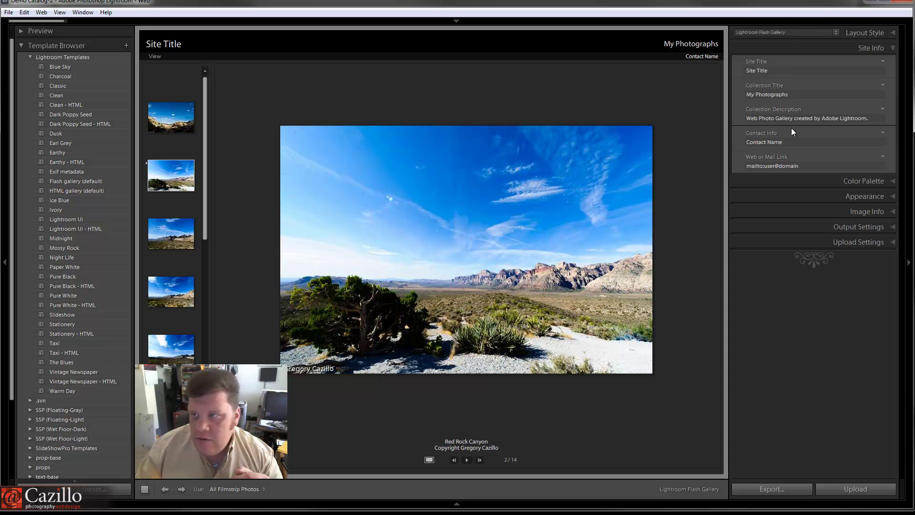
left_click(774, 31)
left_click(776, 84)
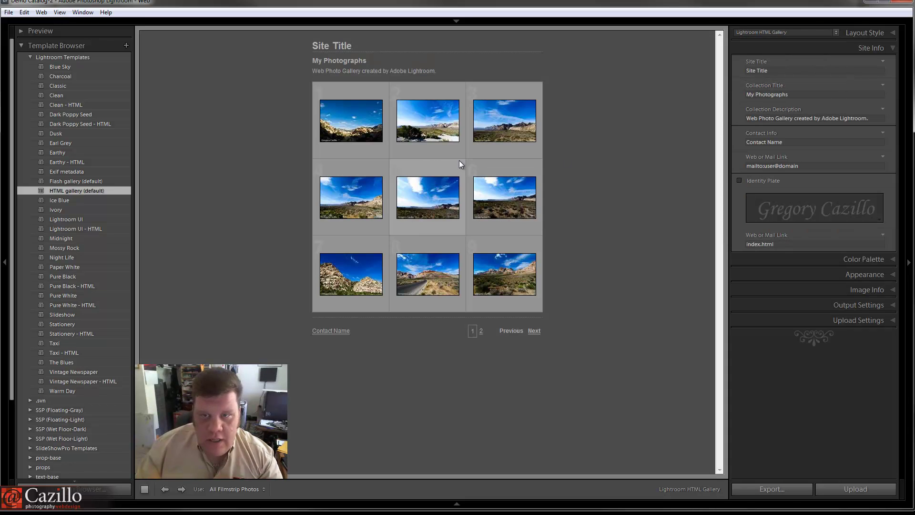
left_click(350, 120)
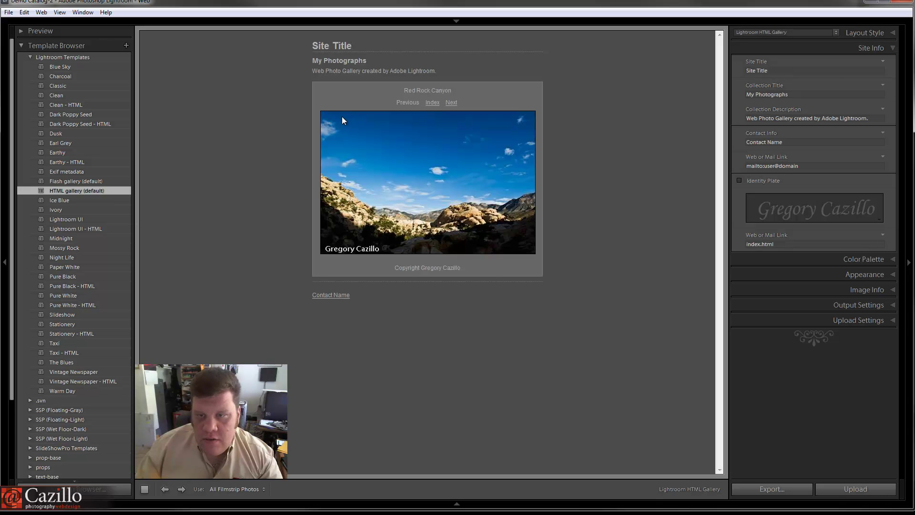
left_click(433, 103)
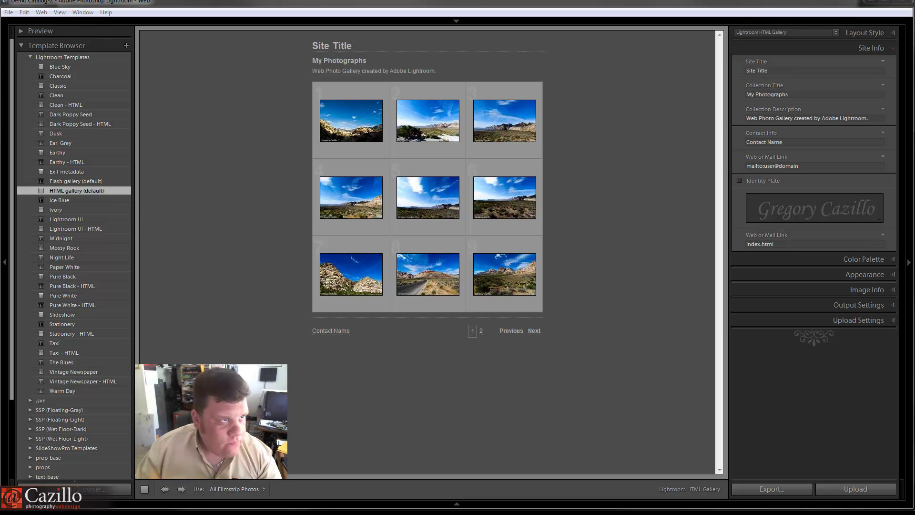
Bring Firefox's cazillo.com portfolio page over Lightroom and enlarge its window
key("alt+Tab")
left_click_drag(228, 7, 270, 42)
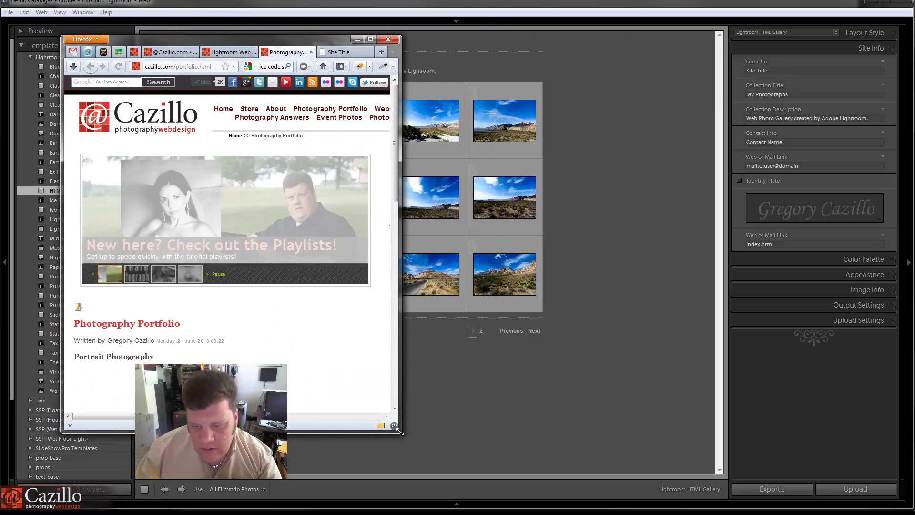
left_click_drag(404, 434, 807, 428)
scroll(575, 360, "down", 5)
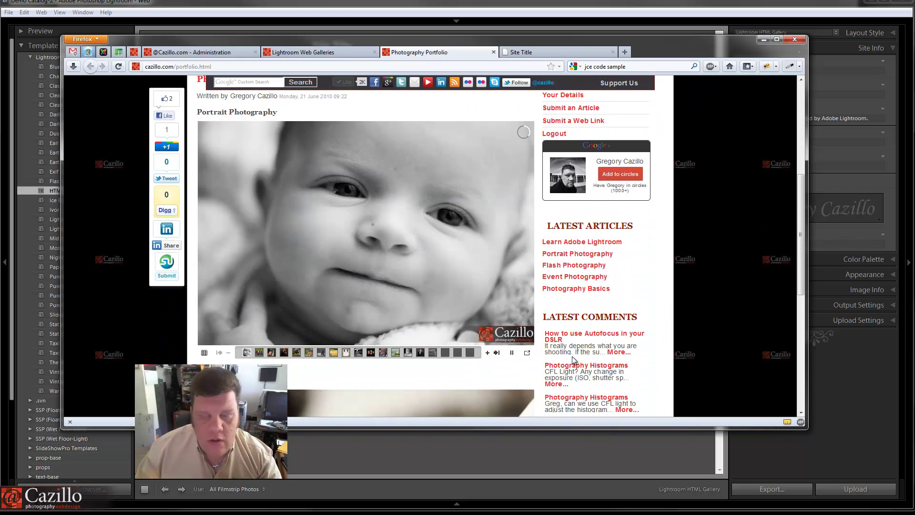
Show the white-door photo in the portfolio slideshow, scroll the page, then minimize Firefox
mouse_move(472, 334)
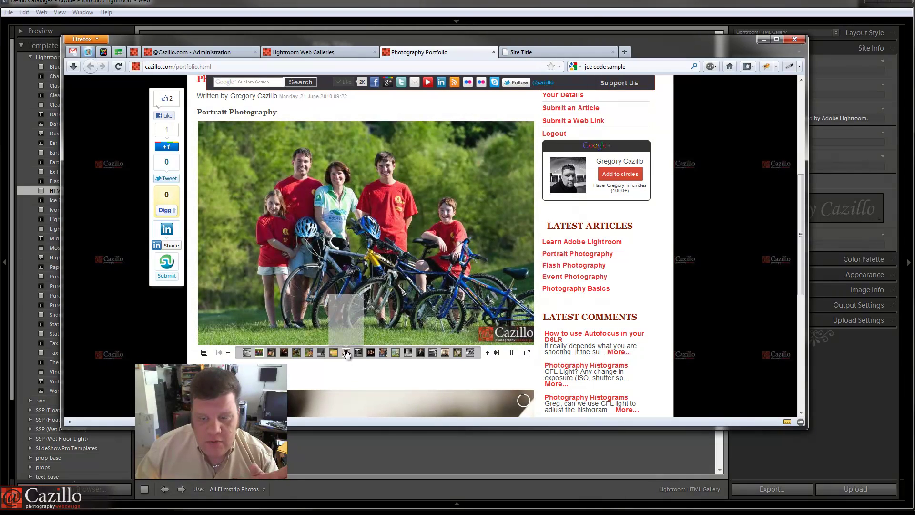
left_click(346, 353)
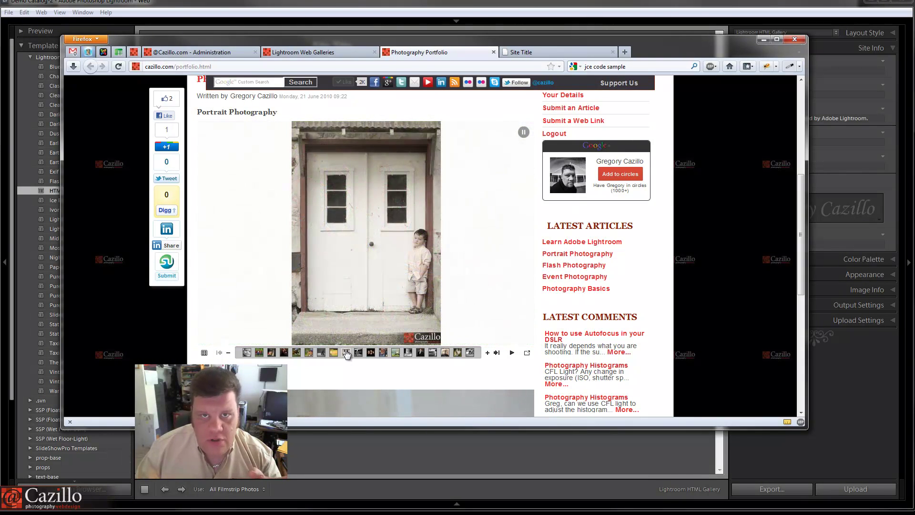
scroll(345, 349, "down", 4)
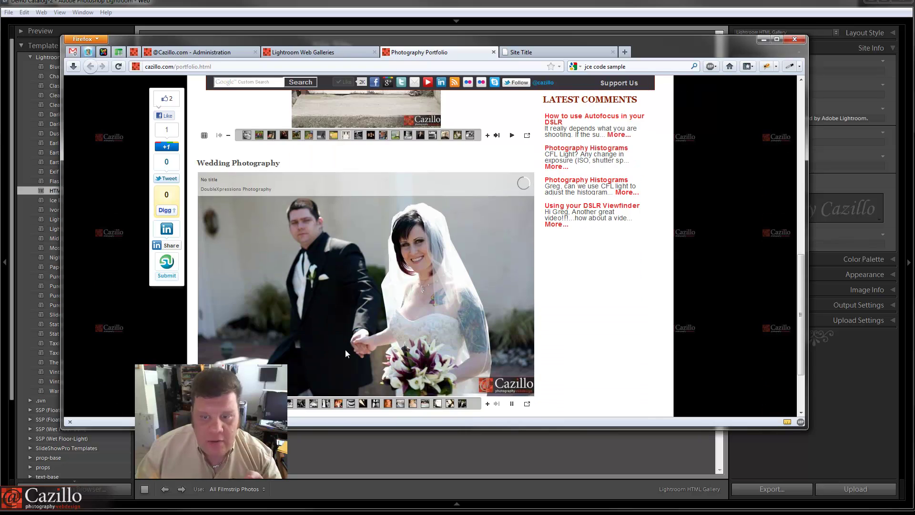
scroll(345, 351, "up", 5)
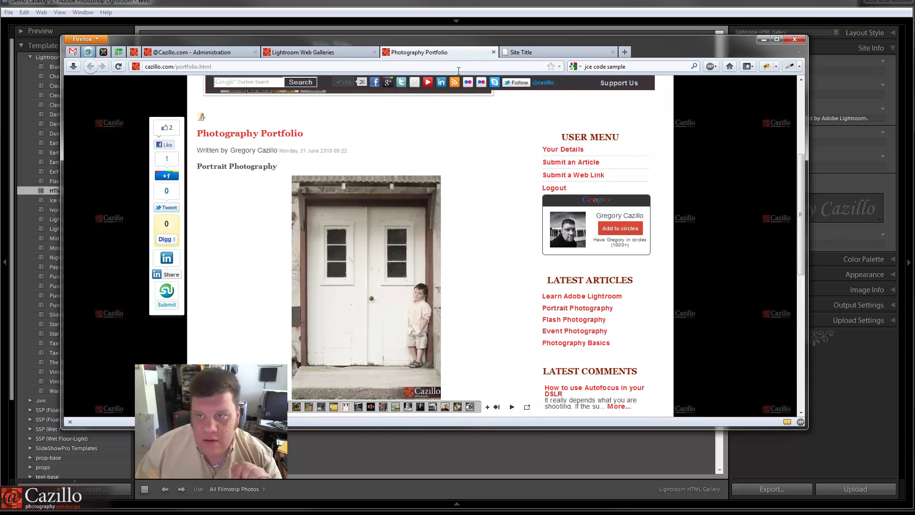
left_click(764, 39)
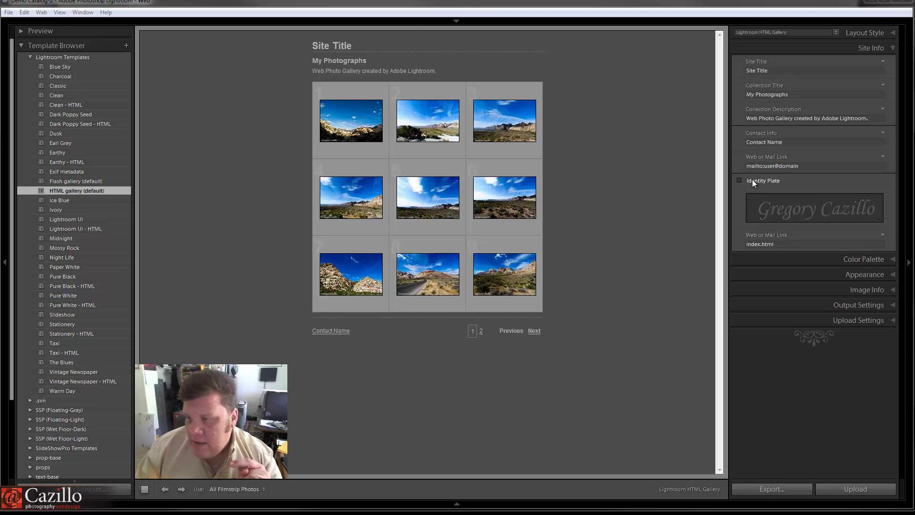
Turn Identity Plate on and back off, expand Color Palette, then switch to Firefox
left_click(739, 180)
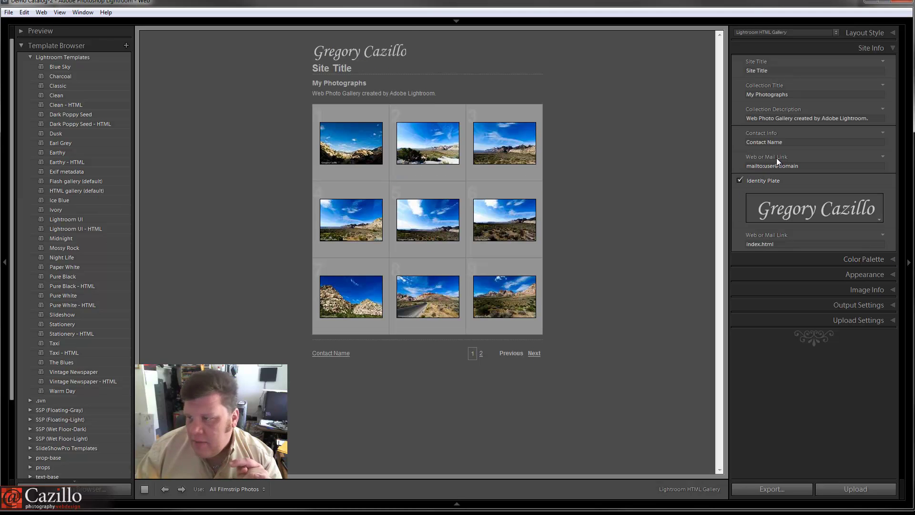
left_click(767, 182)
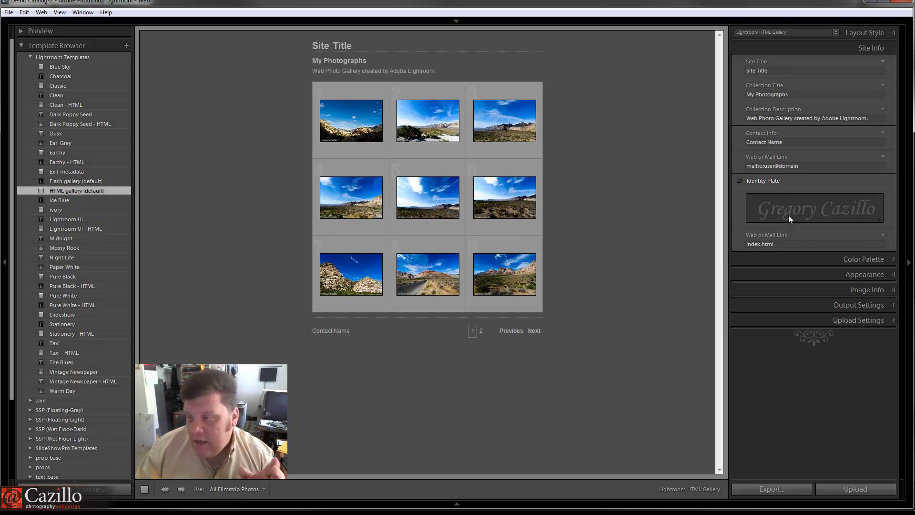
left_click(789, 259)
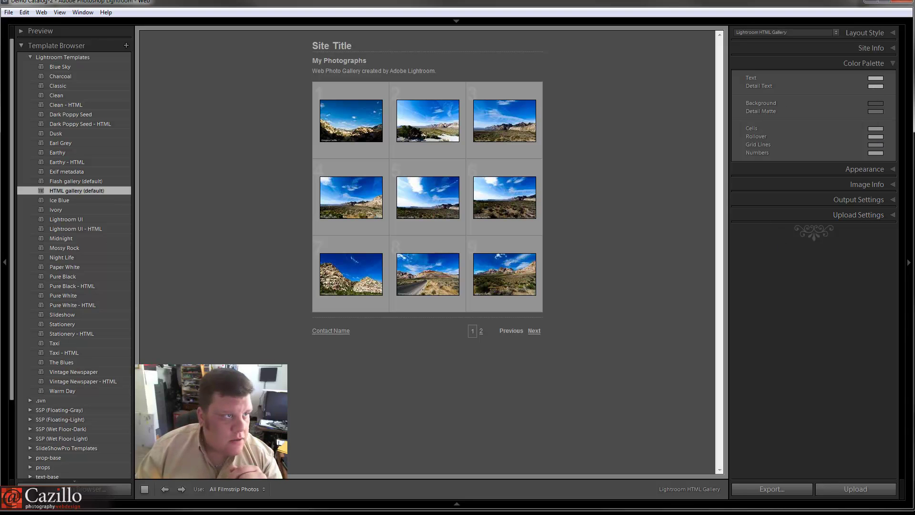
key("alt+Tab")
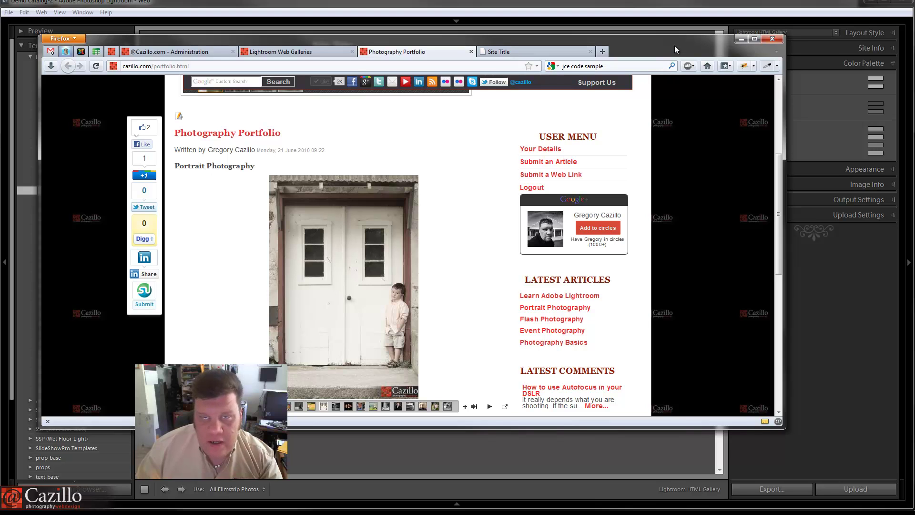
Try the ColorZilla button and options, then list Firefox extensions including ColorZilla 2.6.2.1 and Firebug 1.8.3
left_click(769, 67)
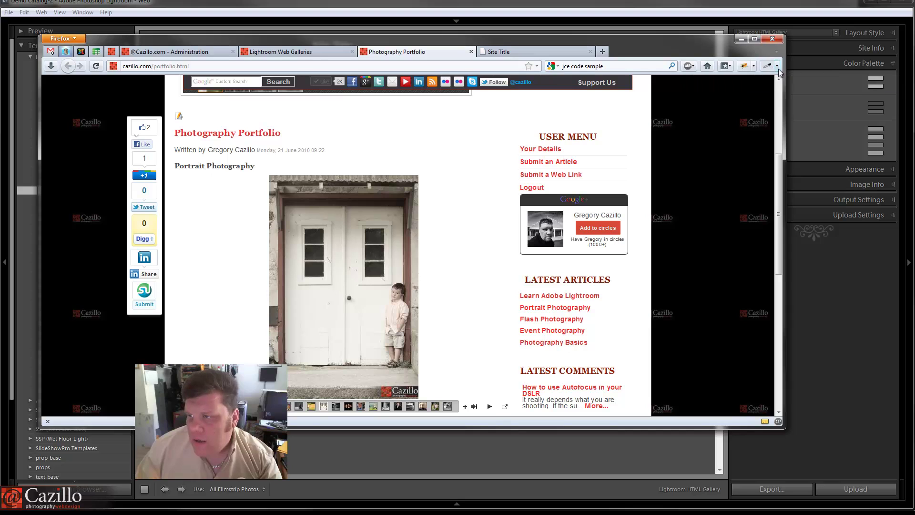
left_click(778, 68)
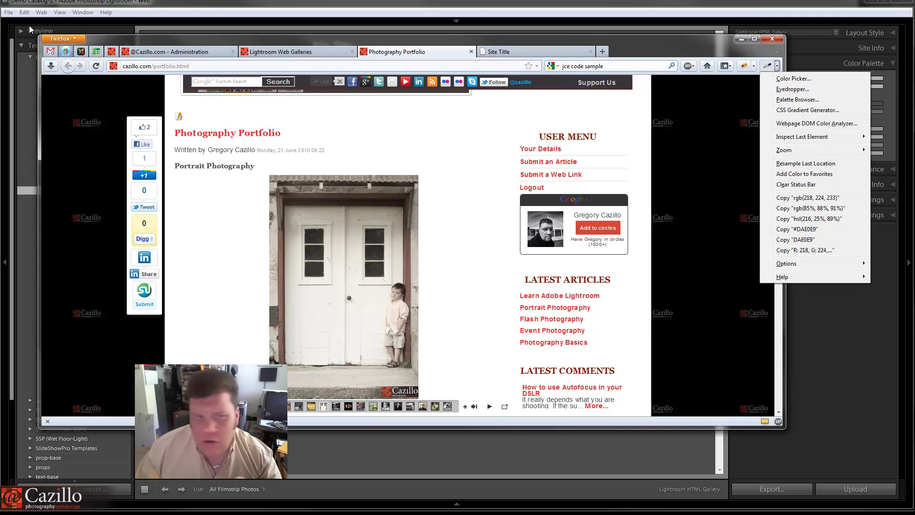
left_click(81, 39)
left_click(81, 39)
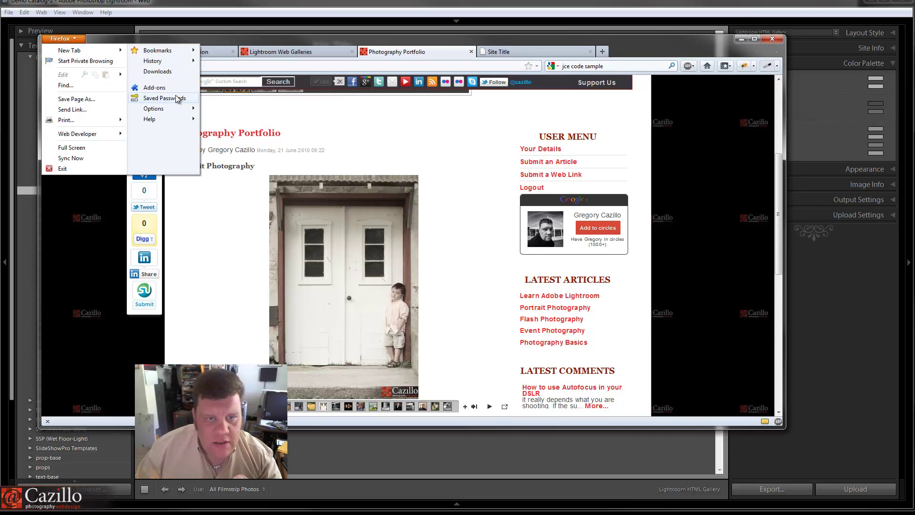
left_click(157, 87)
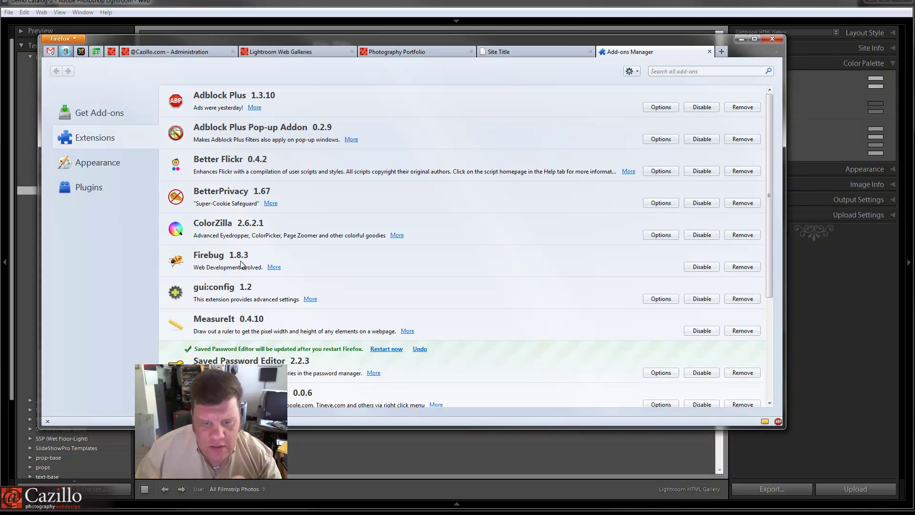
scroll(243, 275, "down", 2)
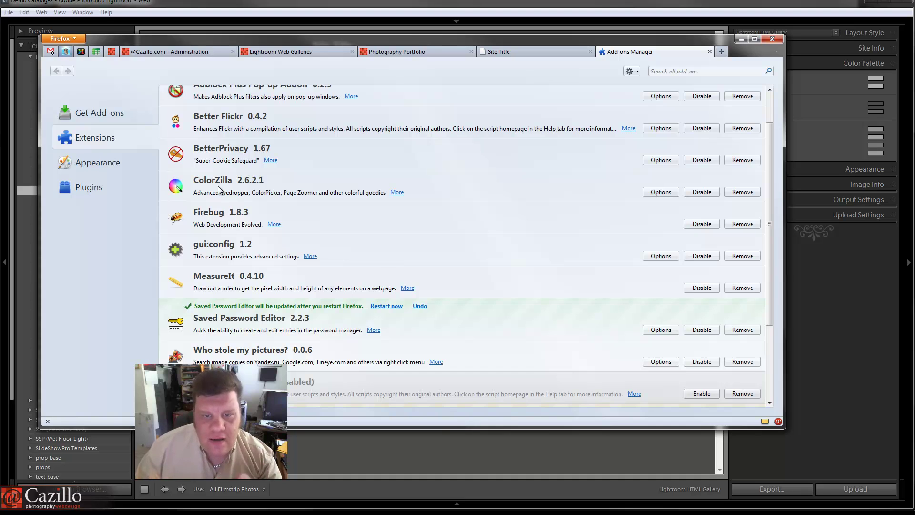
Close the Add-ons tab and use ColorZilla to copy the Cazillo logo red #BC2F26
left_click(709, 52)
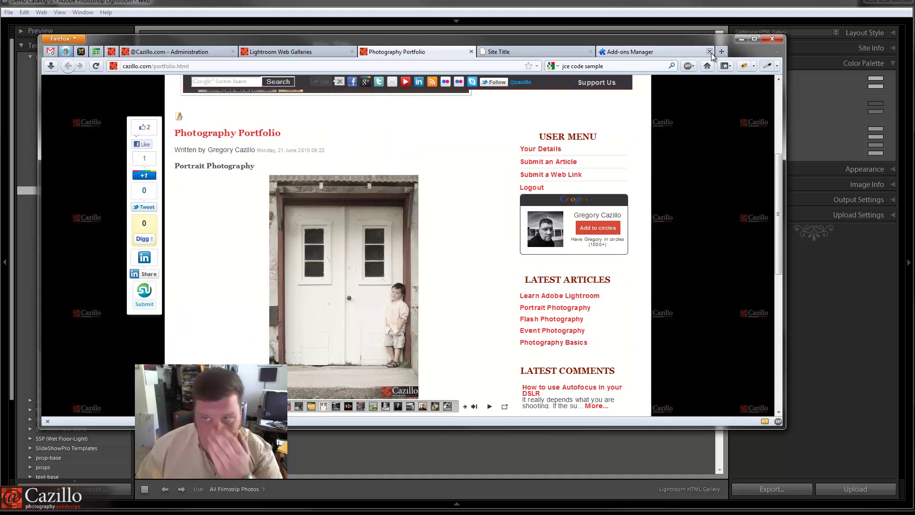
left_click(769, 70)
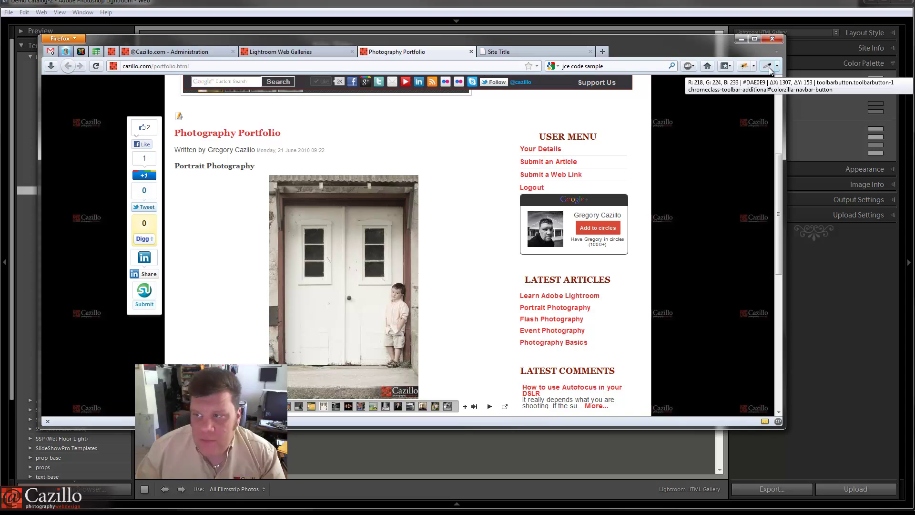
left_click(276, 137)
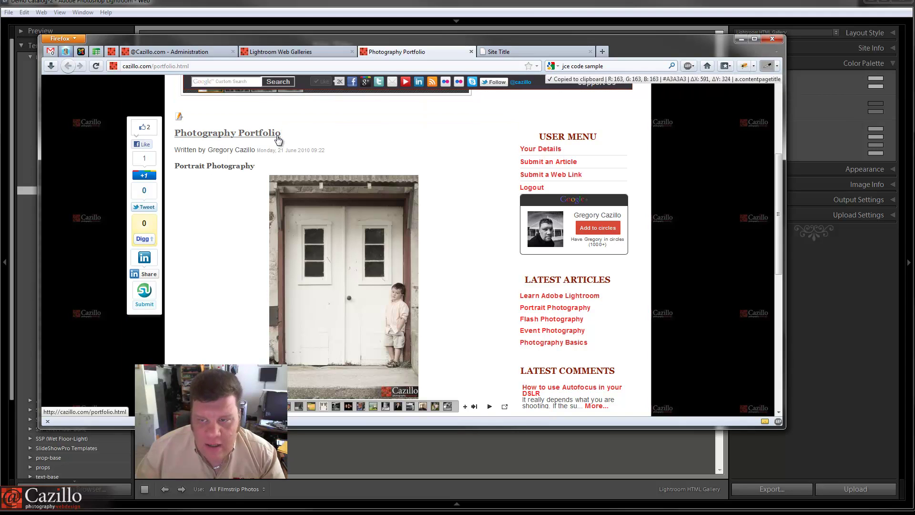
scroll(485, 195, "up", 7)
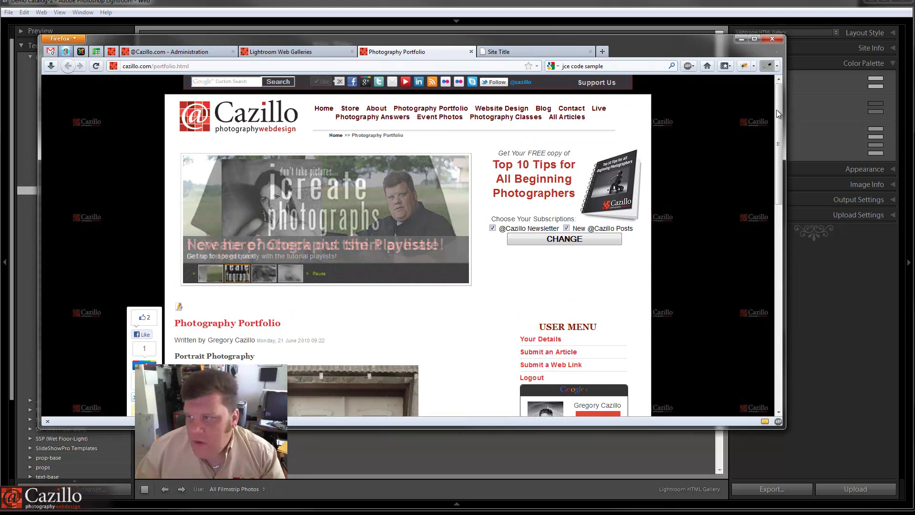
left_click(206, 126)
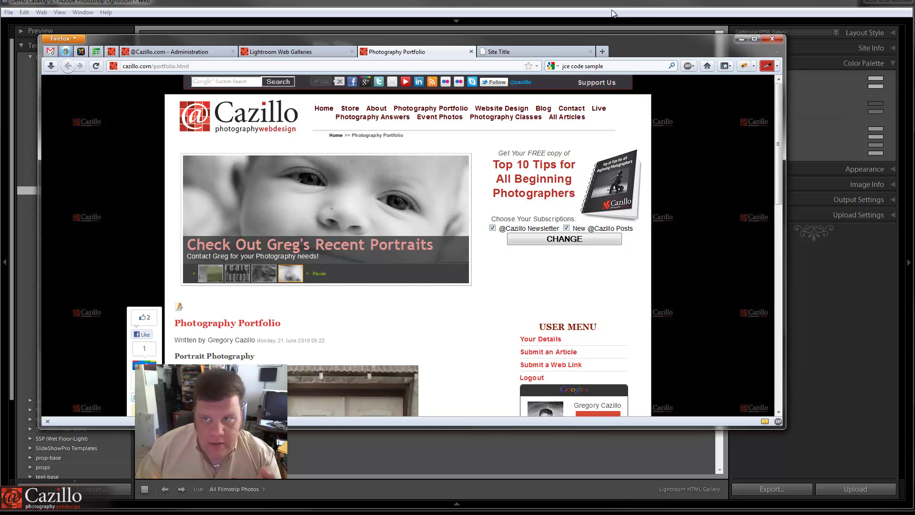
Replace the B3B3B3 Text colour with #BC2F26 and pick the white Background swatch
key("alt+Tab")
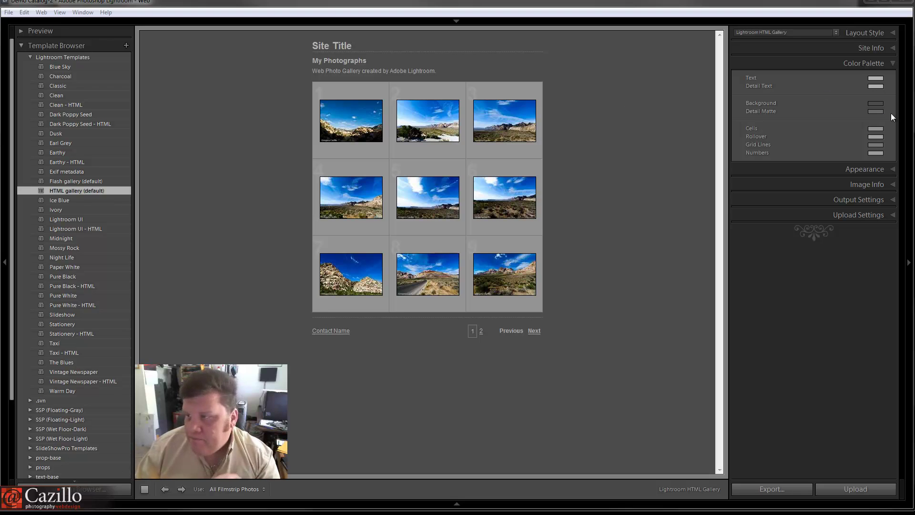
left_click(877, 78)
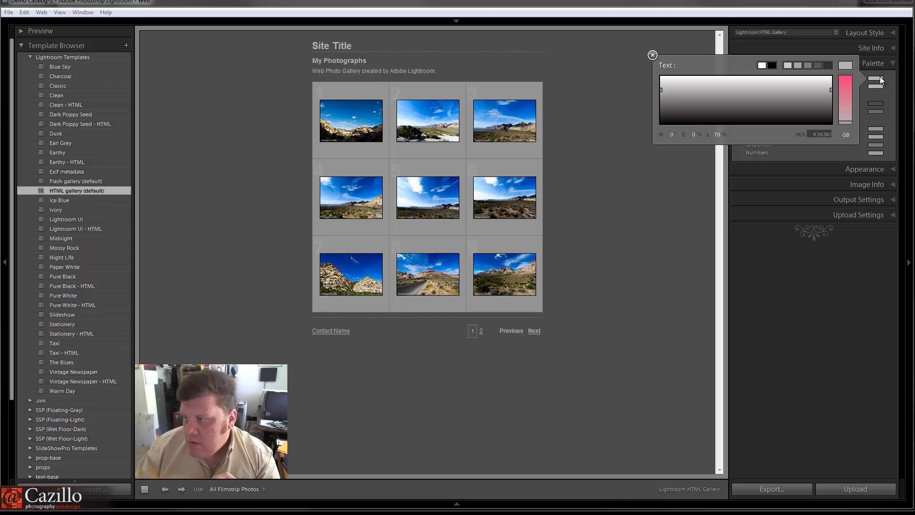
left_click(814, 133)
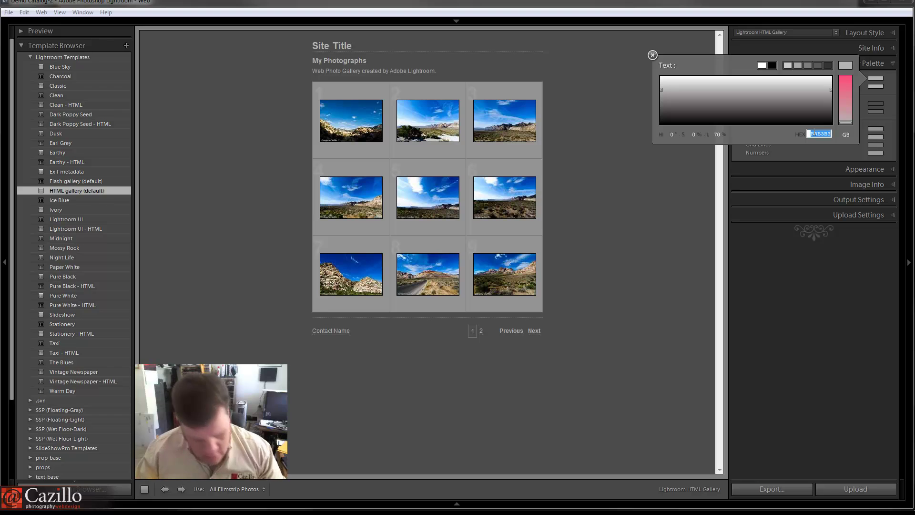
key("ctrl+v")
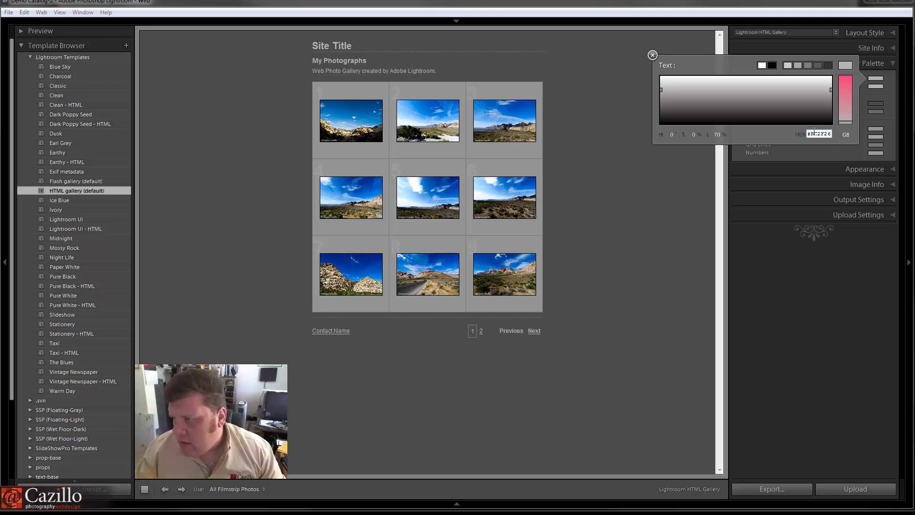
key("Return")
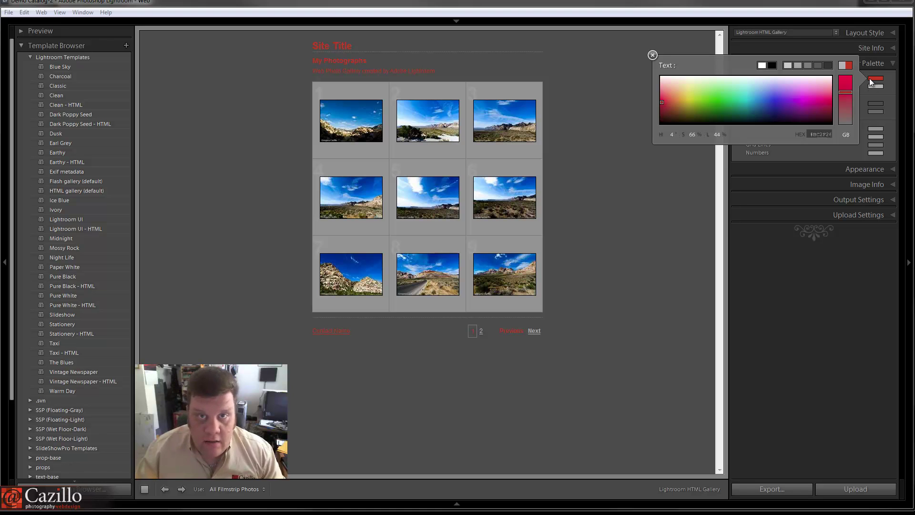
left_click(652, 54)
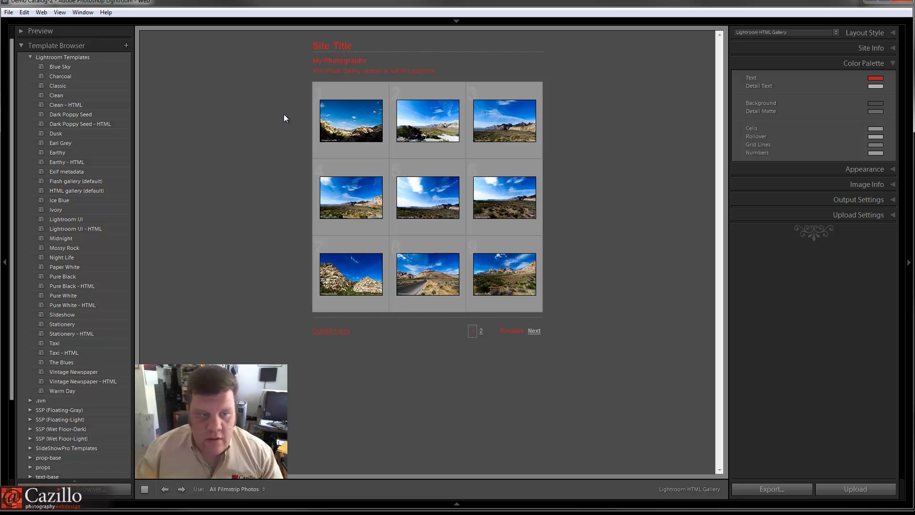
left_click(875, 103)
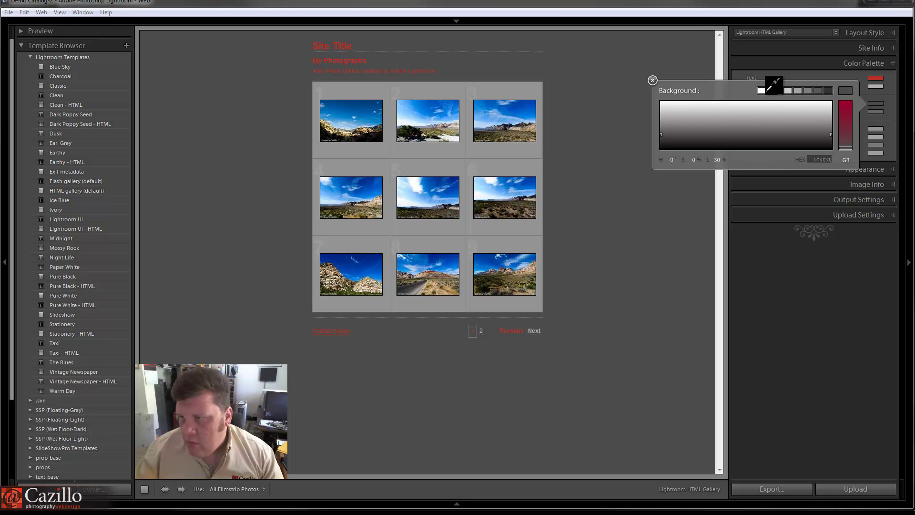
left_click(762, 90)
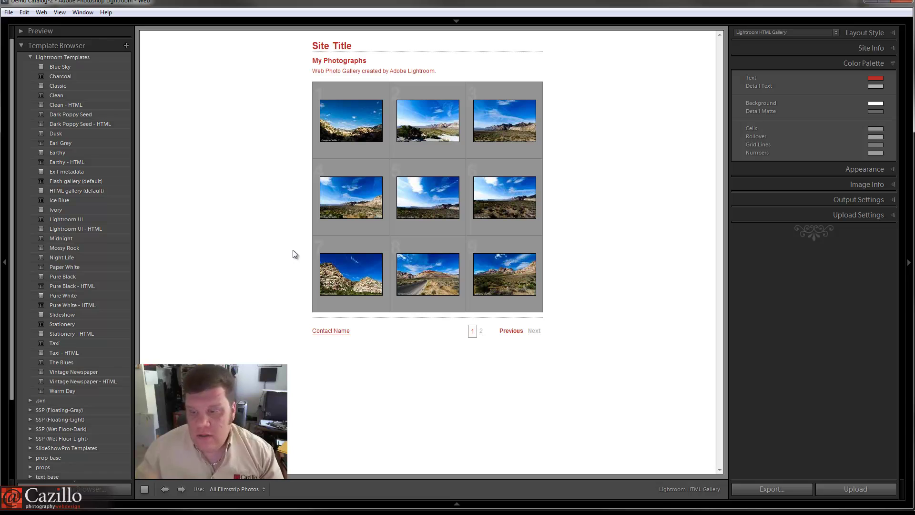
Expand Appearance and set Grid Pages to 8 columns by 3 rows
left_click(793, 172)
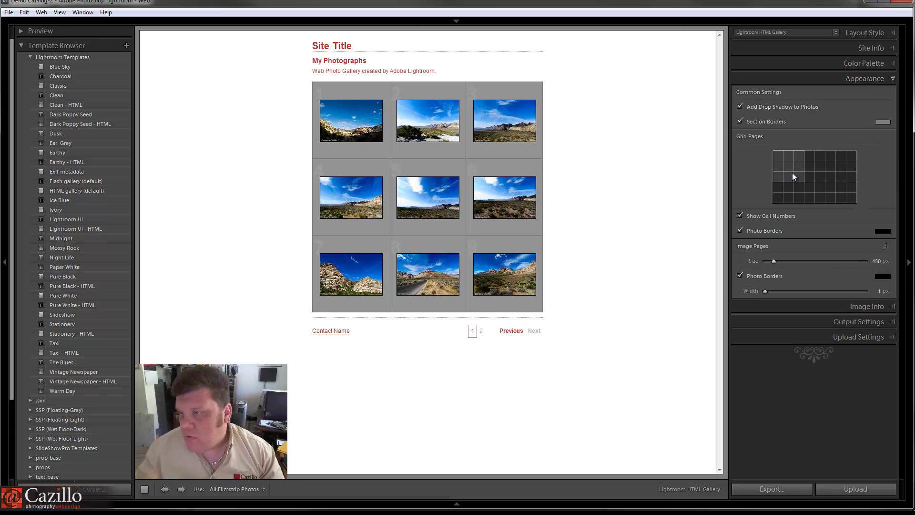
left_click(822, 178)
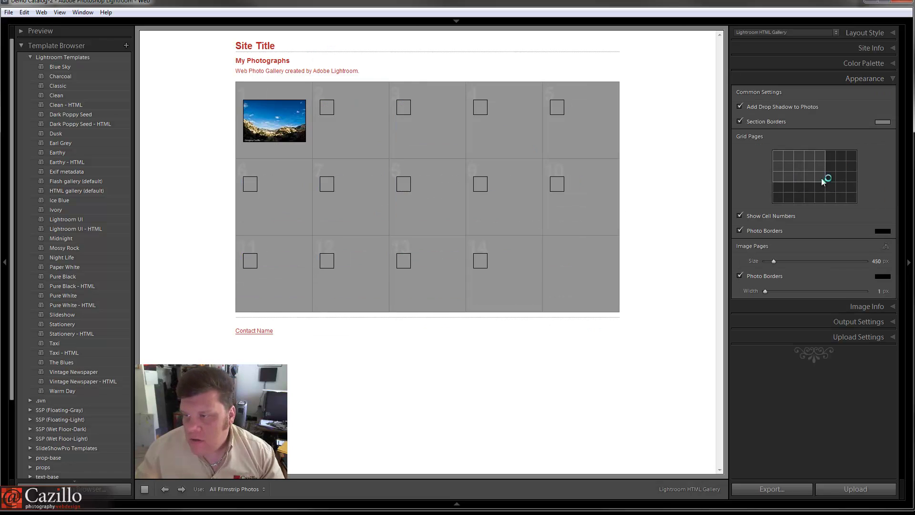
left_click(842, 178)
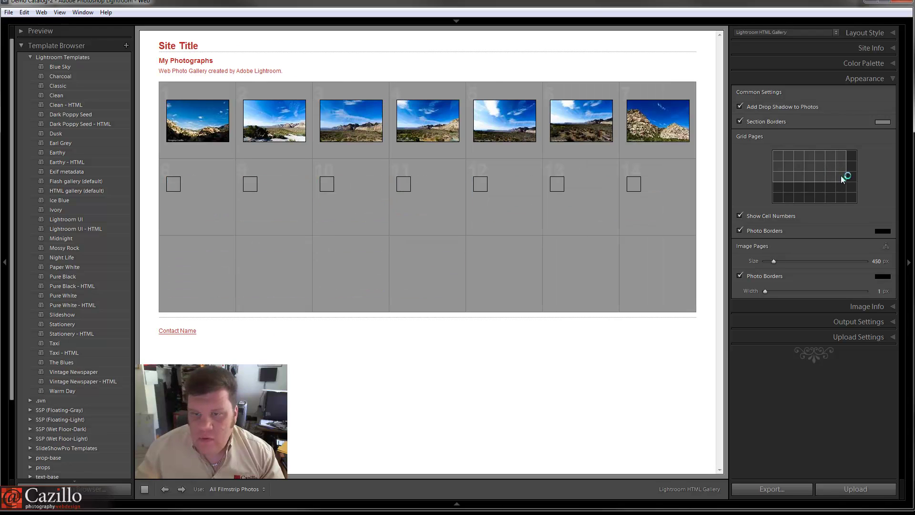
left_click(855, 177)
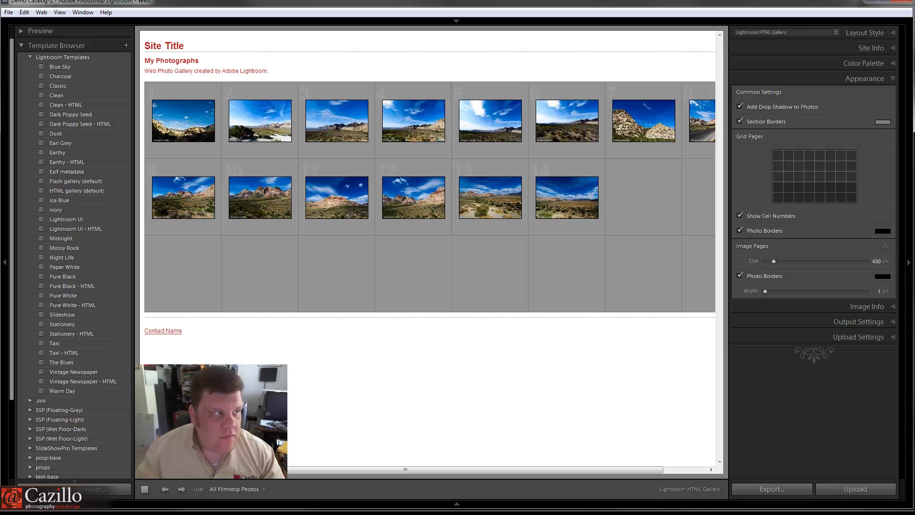
Bring Firefox's Photography Portfolio page forward and move its window up and left
key("alt+Tab")
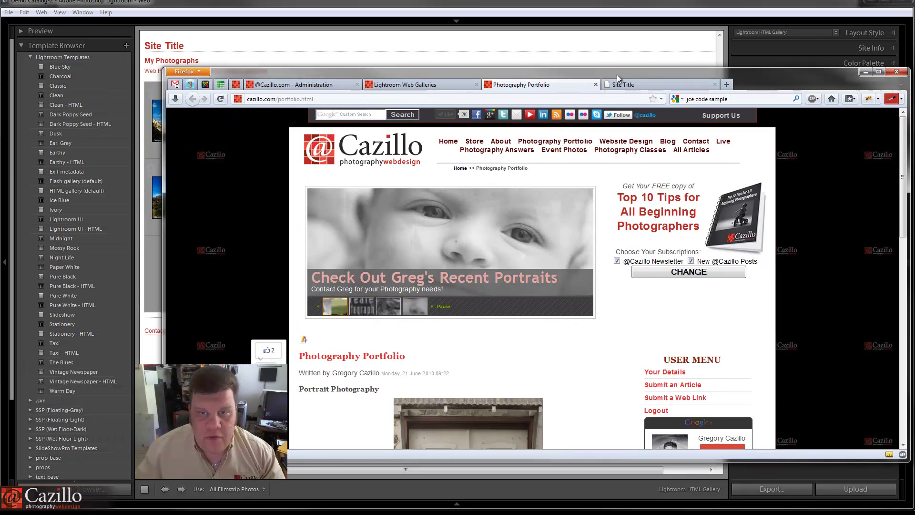
left_click_drag(634, 73, 559, 30)
scroll(642, 262, "down", 5)
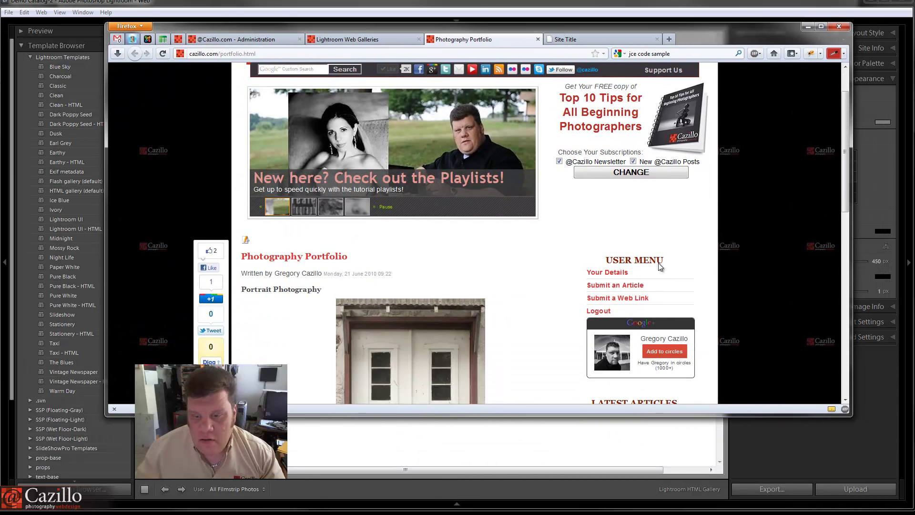
scroll(231, 196, "up", 2)
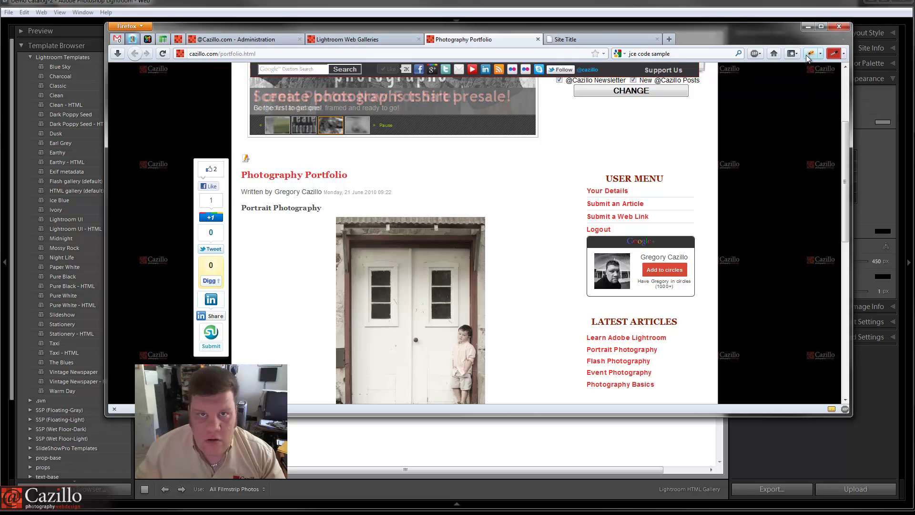
Inspect the page's elements via the right-click Inspect Element option
right_click(362, 164)
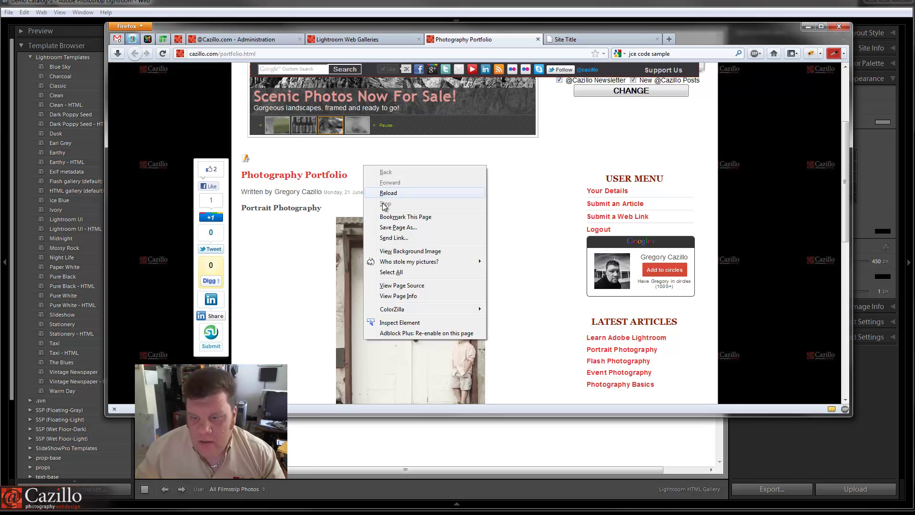
left_click(398, 323)
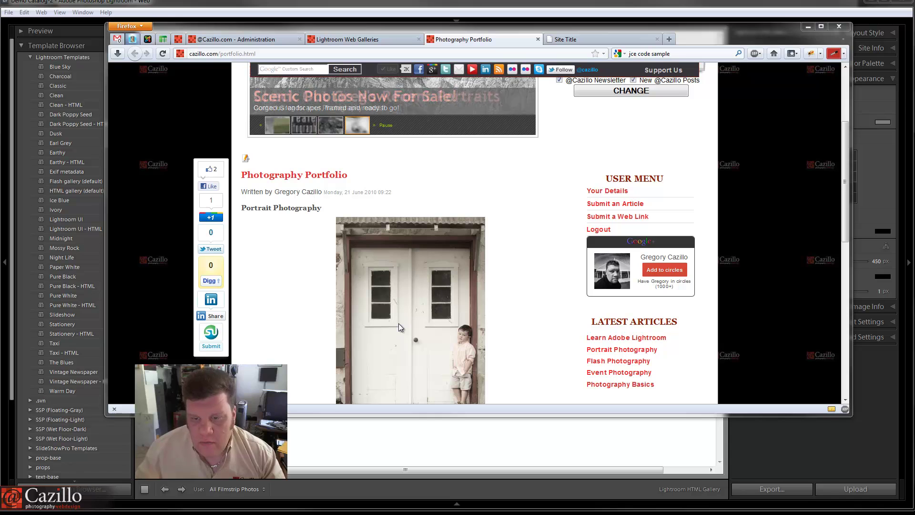
scroll(353, 270, "up", 3)
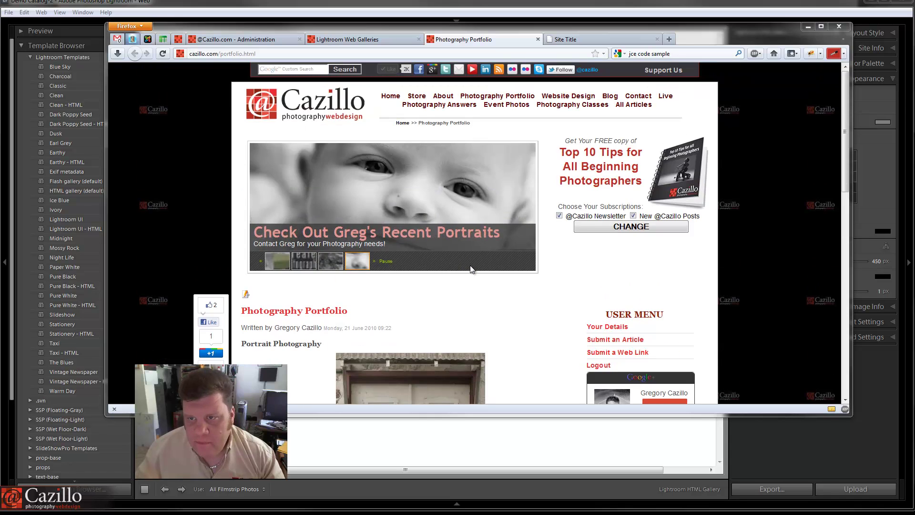
scroll(470, 265, "down", 8)
scroll(465, 262, "up", 5)
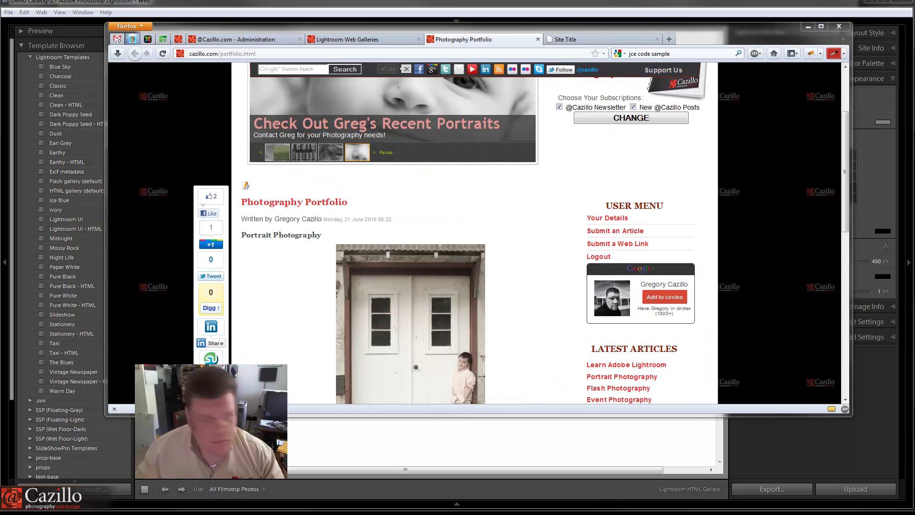
Open Firebug, select div#content in the HTML tree, and arrange the browser and inspector windows
key("F12")
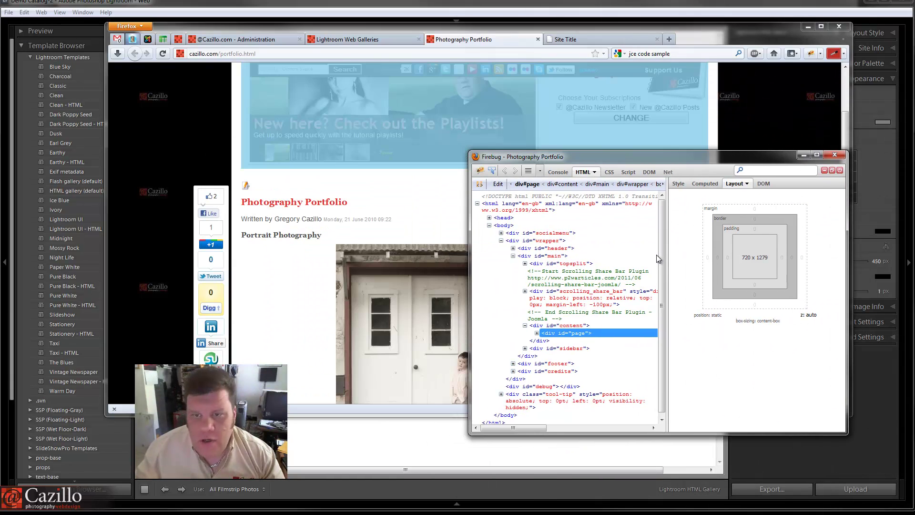
left_click(537, 326)
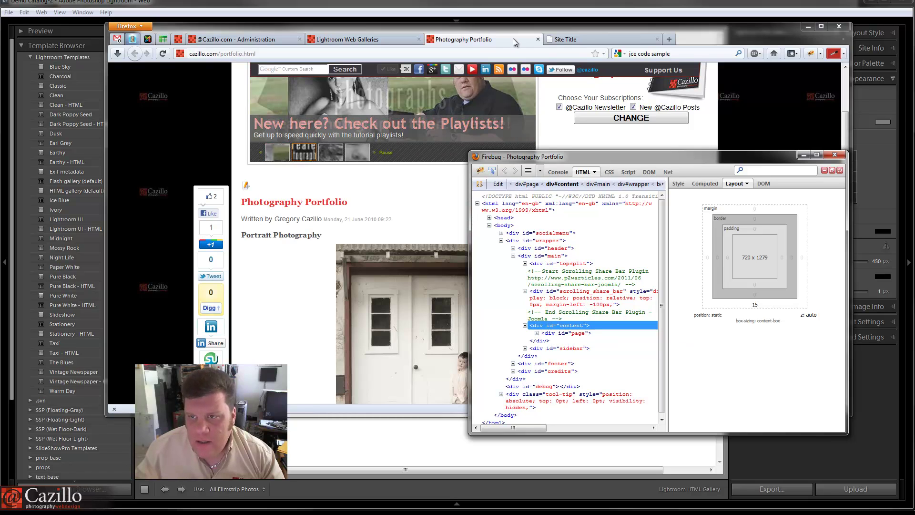
left_click_drag(510, 30, 387, 33)
key("alt+Tab")
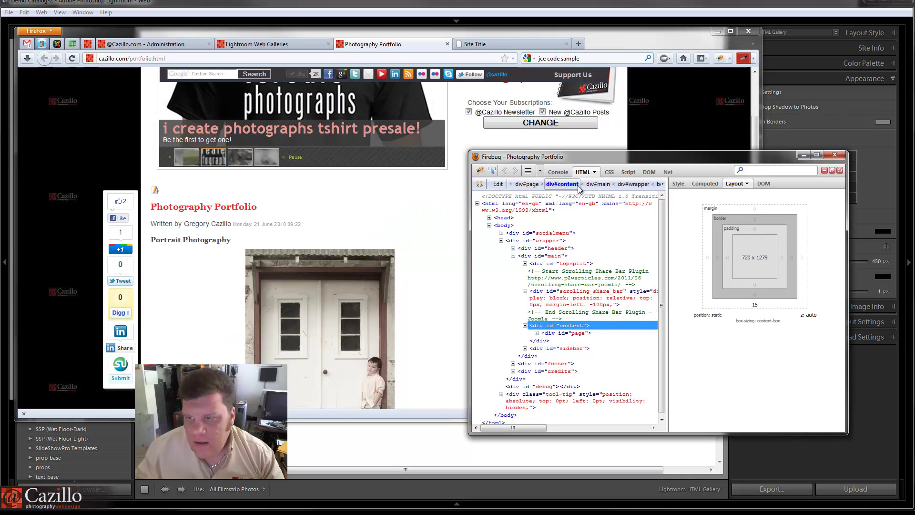
left_click_drag(588, 164, 697, 110)
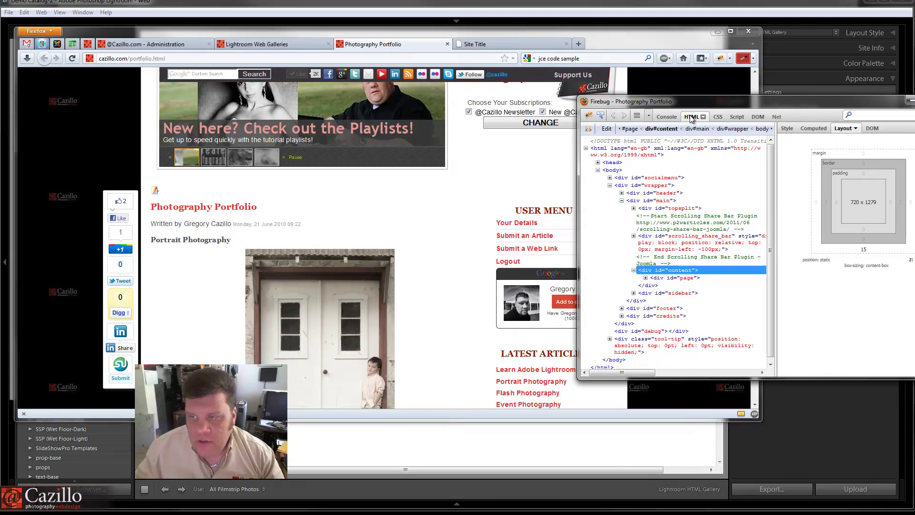
Read div#content's 720px width in the Style and Layout tabs, then close Firebug
left_click(787, 129)
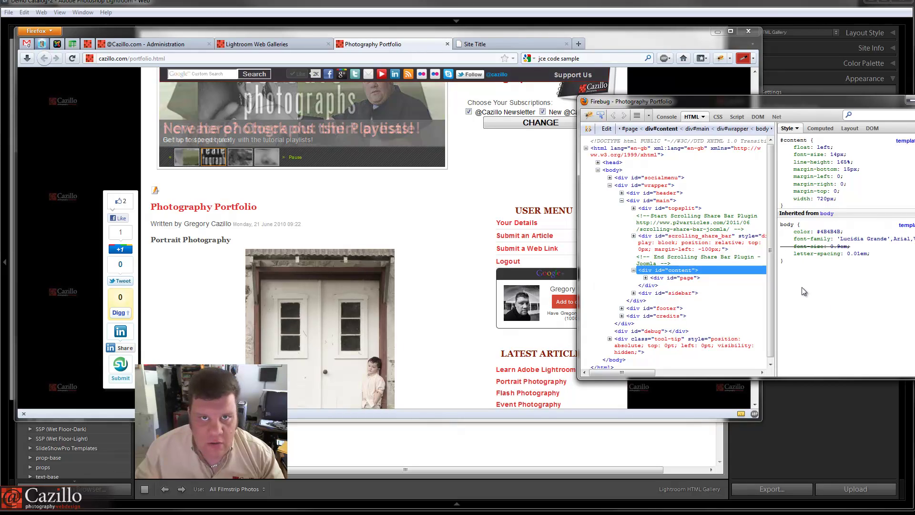
left_click(850, 128)
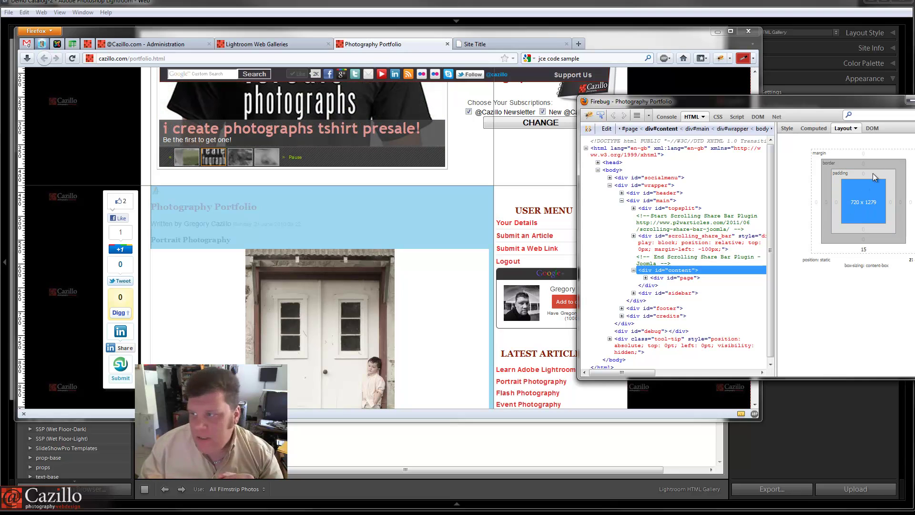
key("F12")
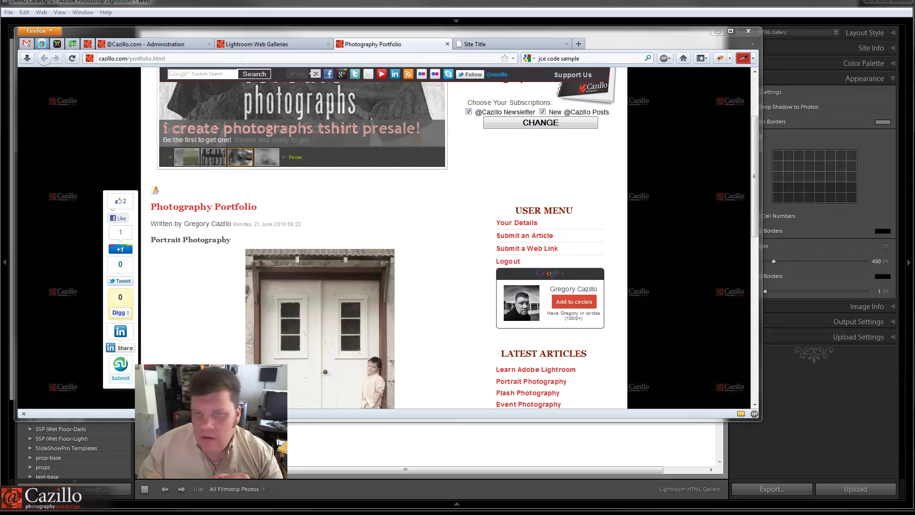
Back in Lightroom, set the gallery grid to 5 columns by 3 rows and expand Image Info and Output Settings
left_click(717, 31)
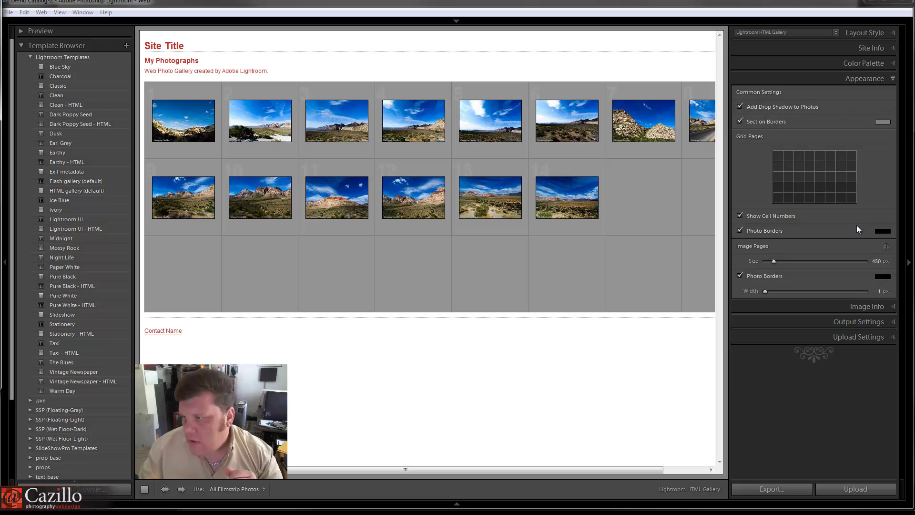
left_click(811, 175)
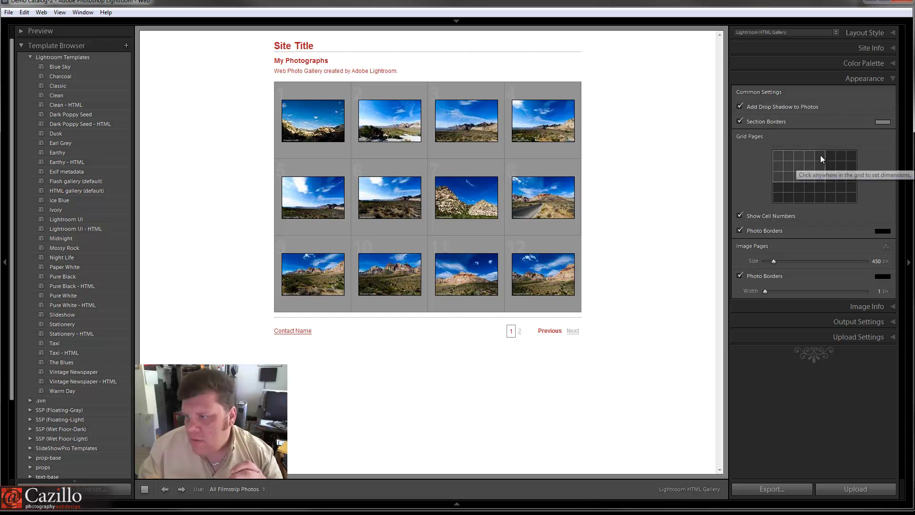
left_click(822, 178)
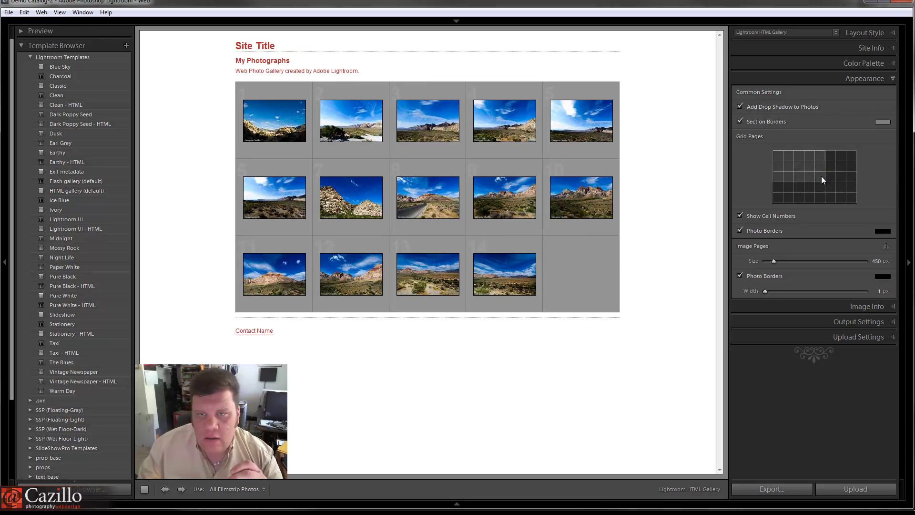
left_click(875, 306)
left_click(874, 157)
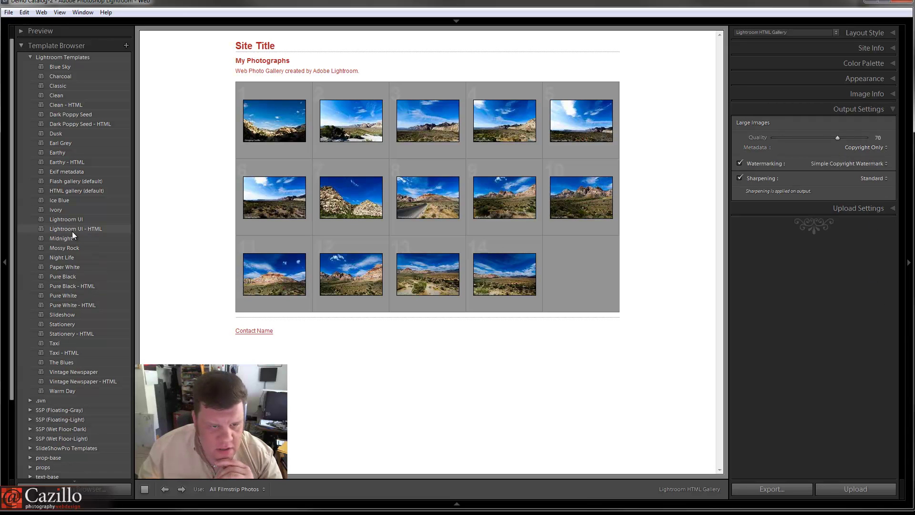
Try the Stationery - HTML, The Blues and Vintage Newspaper - HTML gallery templates
left_click(76, 334)
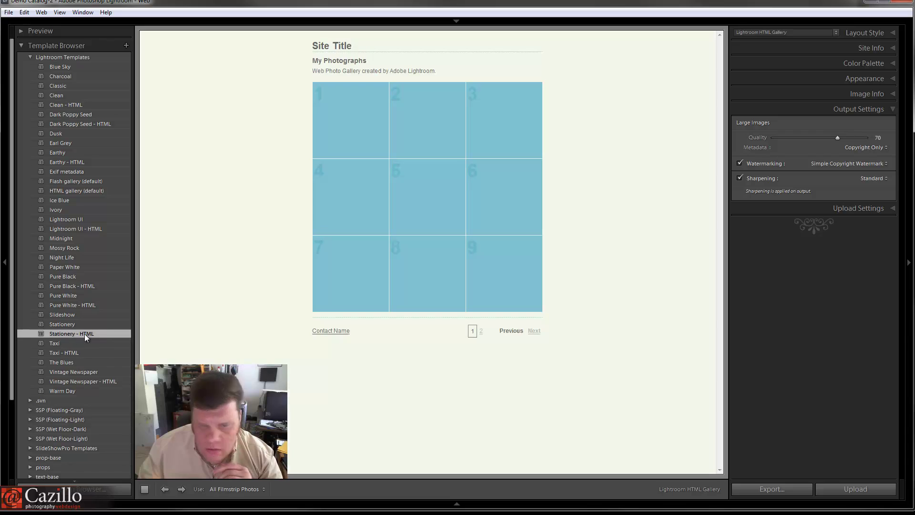
left_click(843, 92)
left_click(79, 363)
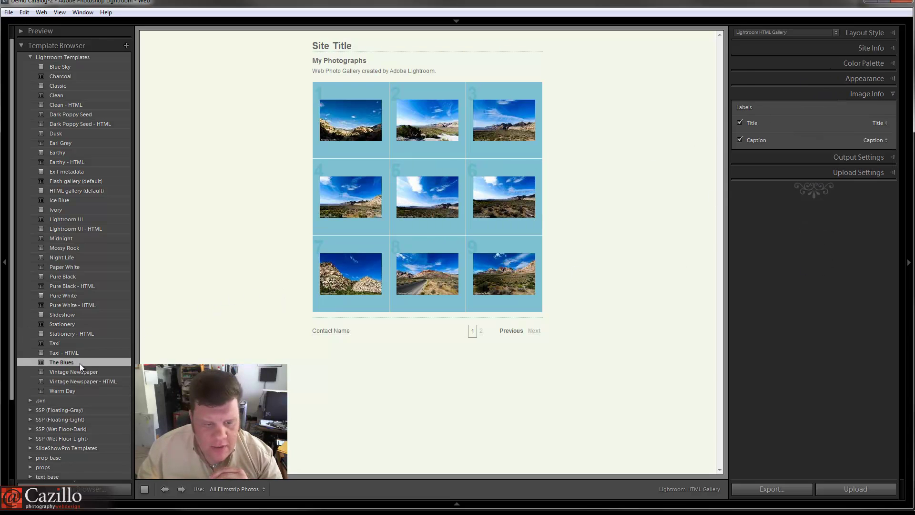
left_click(79, 375)
left_click(79, 382)
left_click(858, 158)
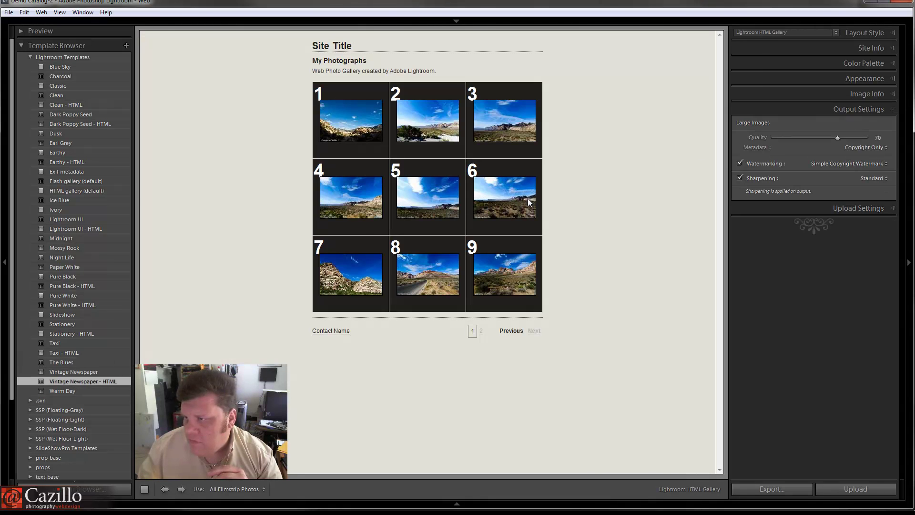
Preview Ice Blue and the default HTML and Flash galleries, then apply the Exif metadata template
left_click(69, 198)
left_click(70, 191)
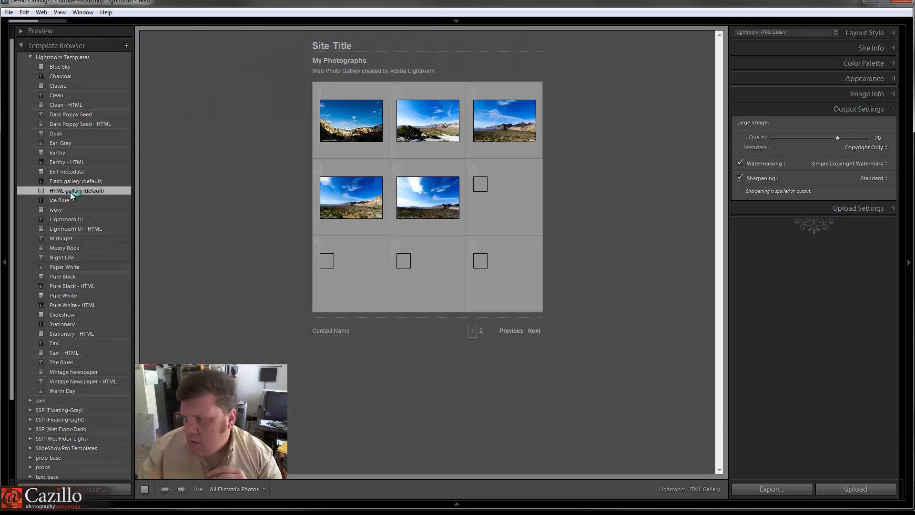
left_click(79, 182)
left_click(870, 90)
left_click(99, 173)
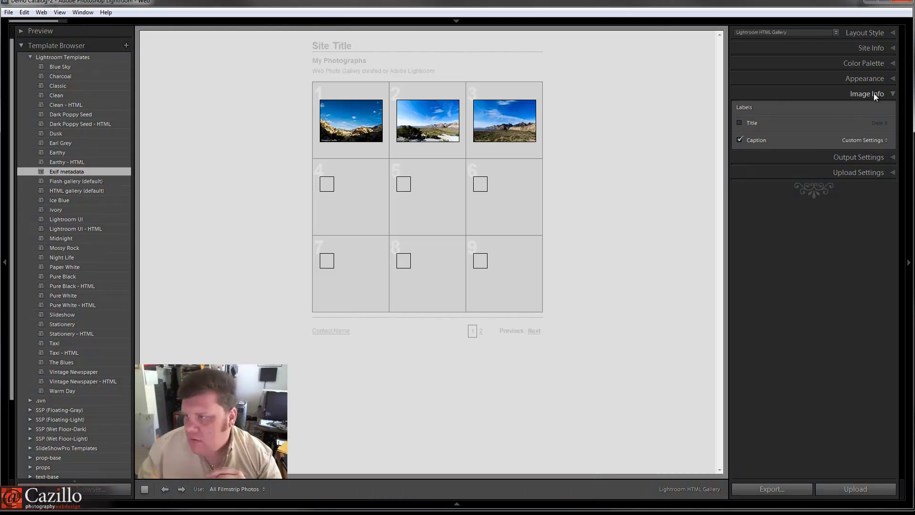
left_click(873, 91)
left_click(874, 82)
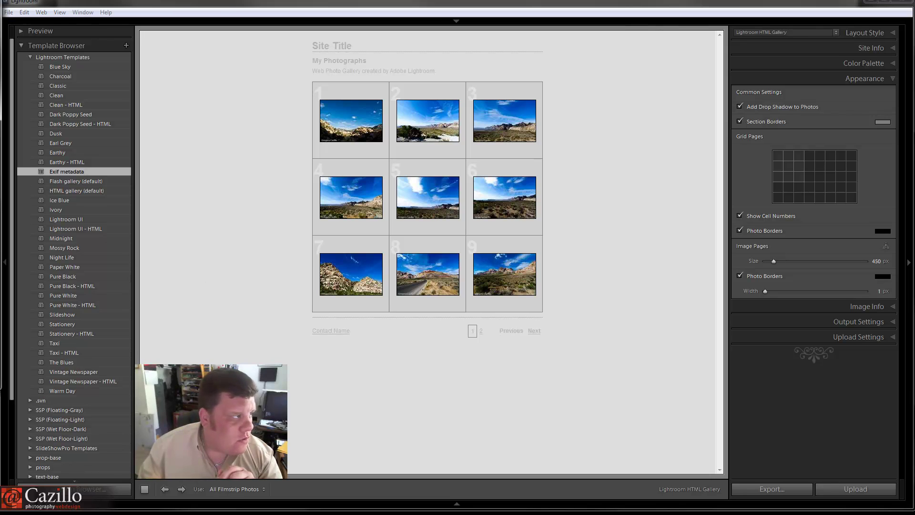
key("alt+Tab")
scroll(303, 293, "down", 8)
scroll(303, 296, "down", 1)
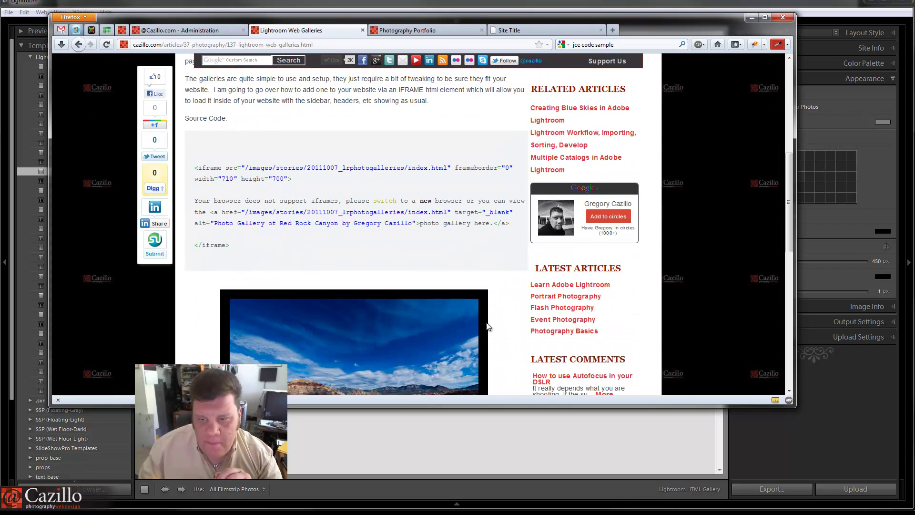
scroll(121, 303, "down", 9)
scroll(122, 304, "up", 2)
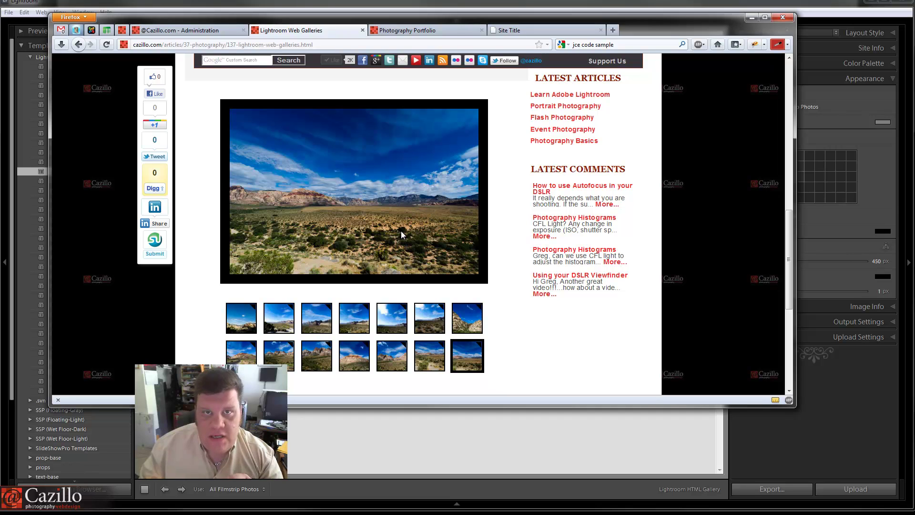
key("alt+Tab")
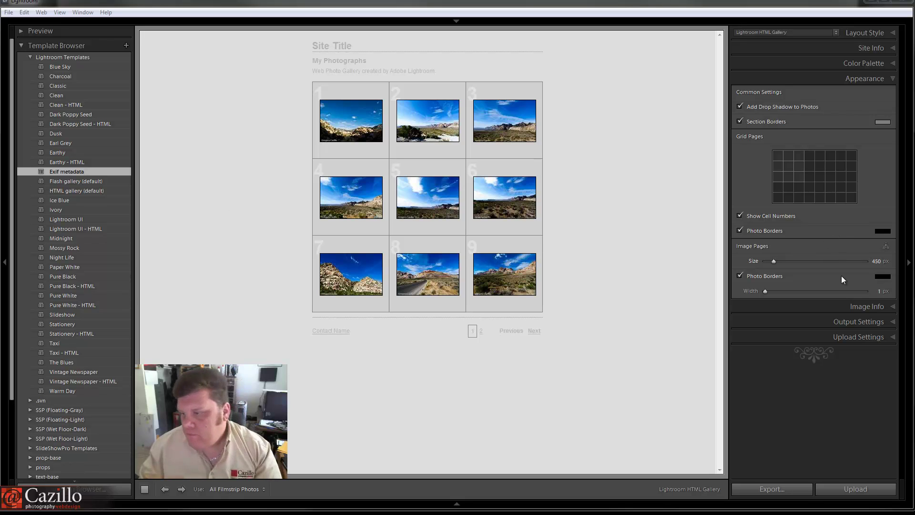
Expand Upload Settings to show the FTP server preset and the 'photos' subfolder
left_click(873, 338)
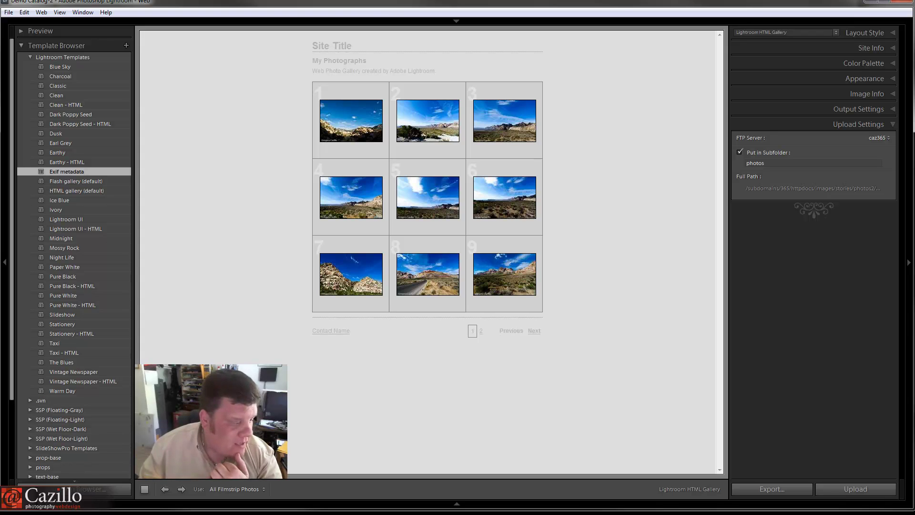
Bring SmartFTP forward, enlarge its folder panes, and reveal stories/20111007_lrphotogalleries on the server
key("alt+Tab")
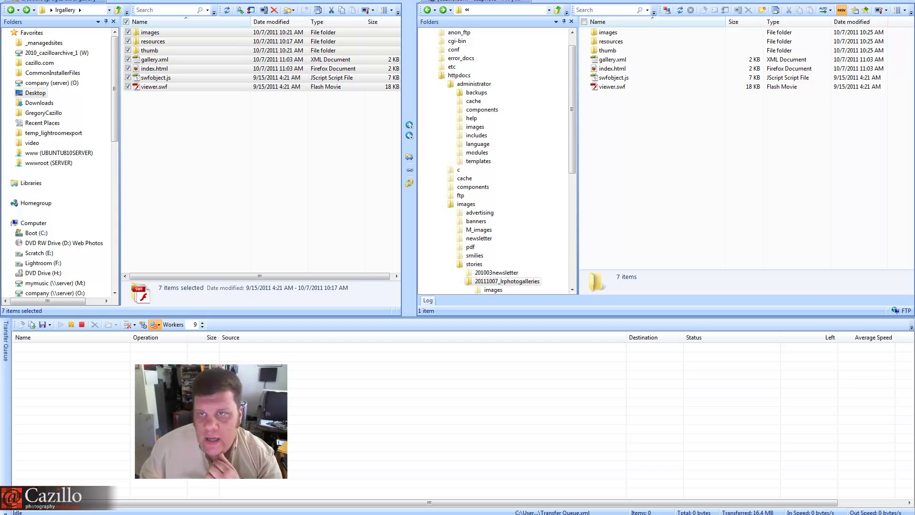
key("super+Down")
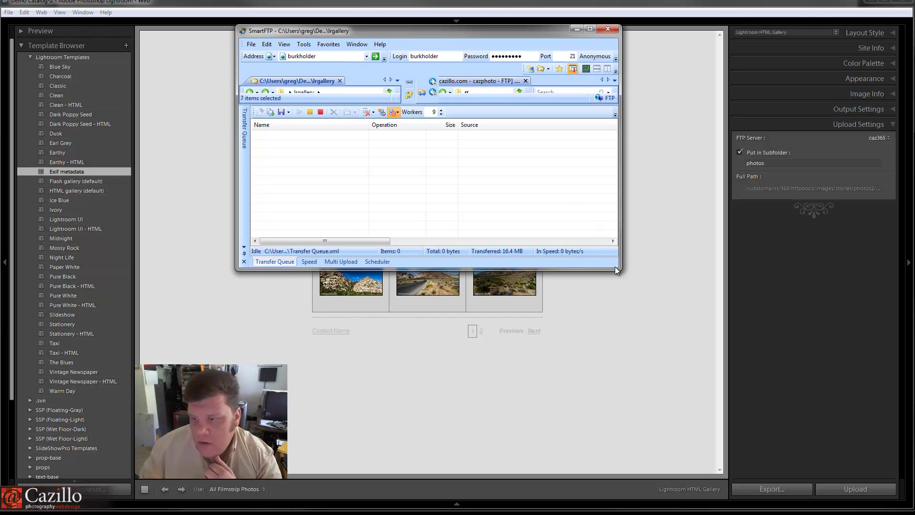
left_click_drag(621, 271, 849, 441)
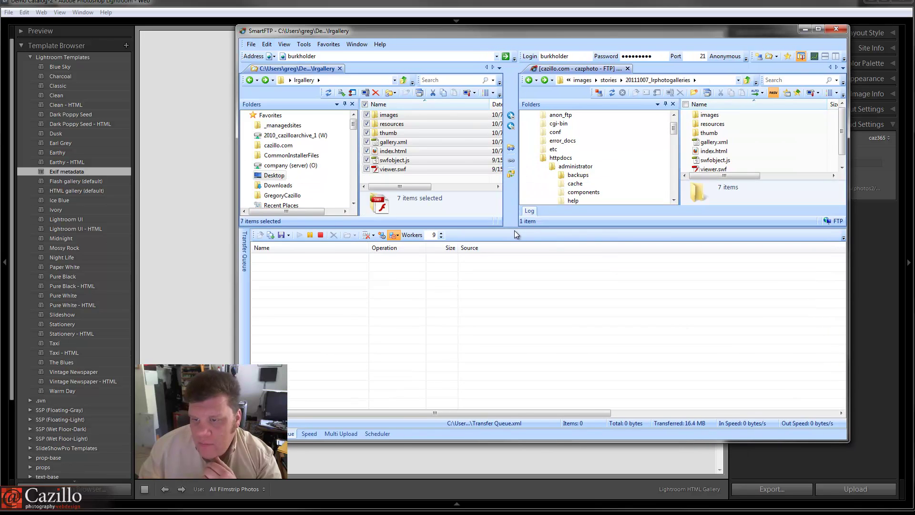
left_click_drag(514, 227, 516, 350)
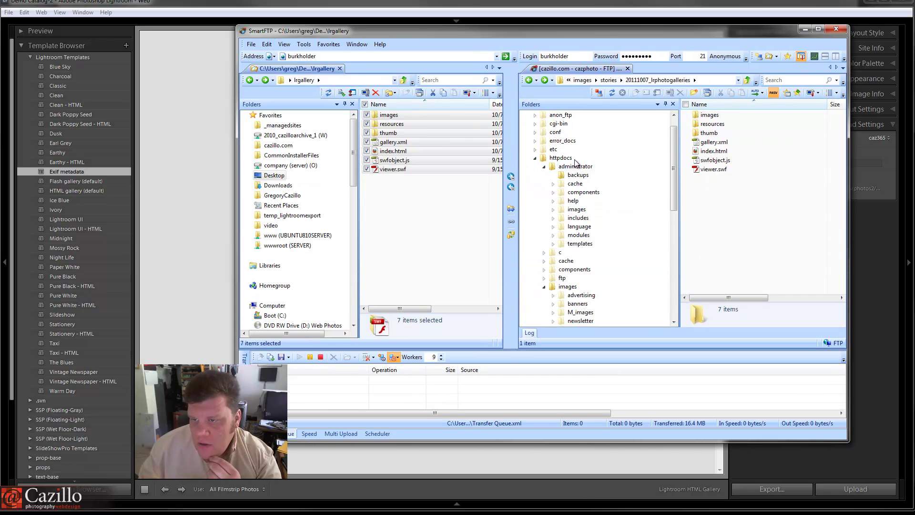
left_click(544, 166)
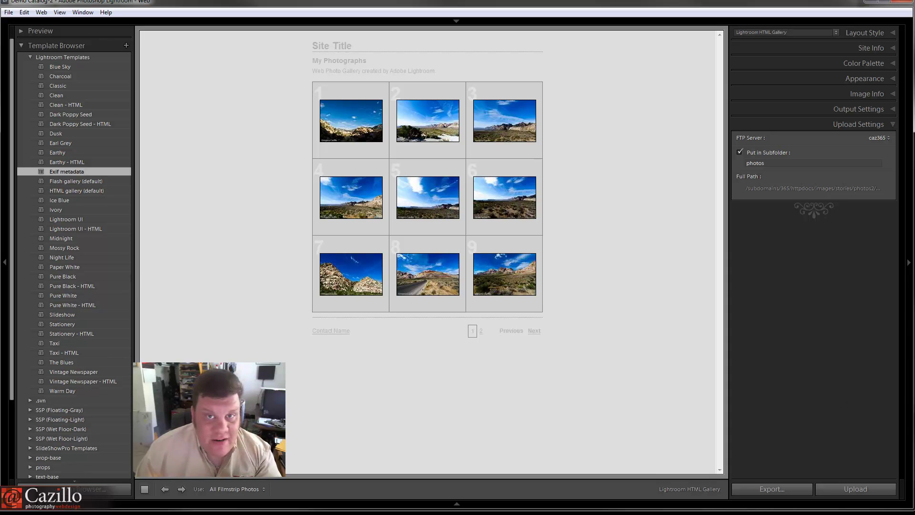
Hide SmartFTP, then glance at the local lrgallery folder window and set it aside
key("alt+Tab")
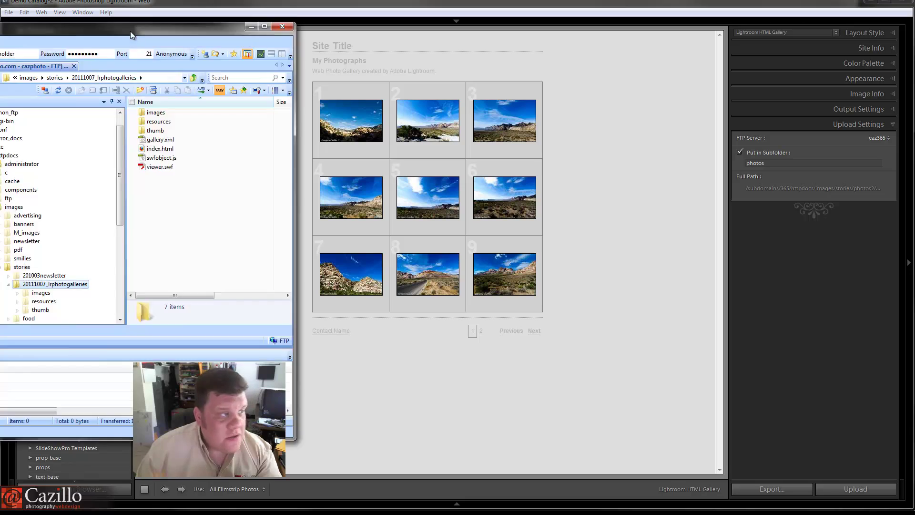
key("alt+Tab")
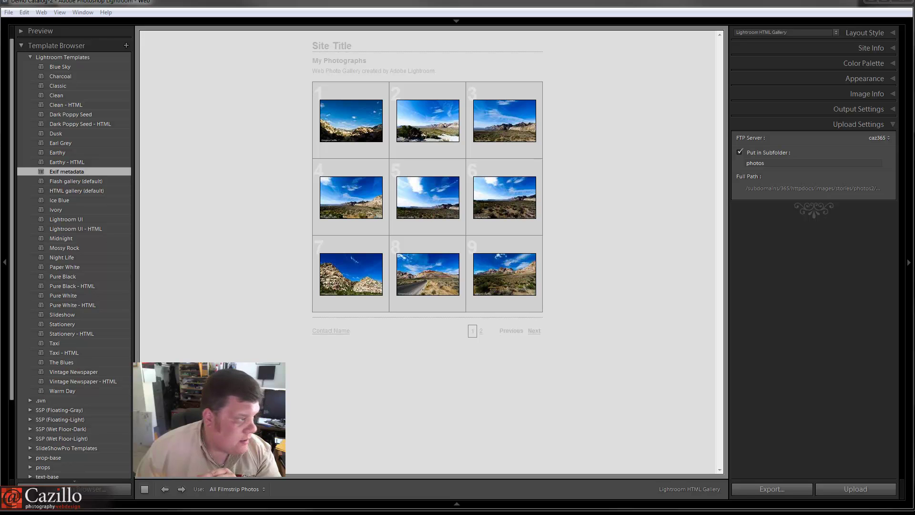
key("alt+Tab")
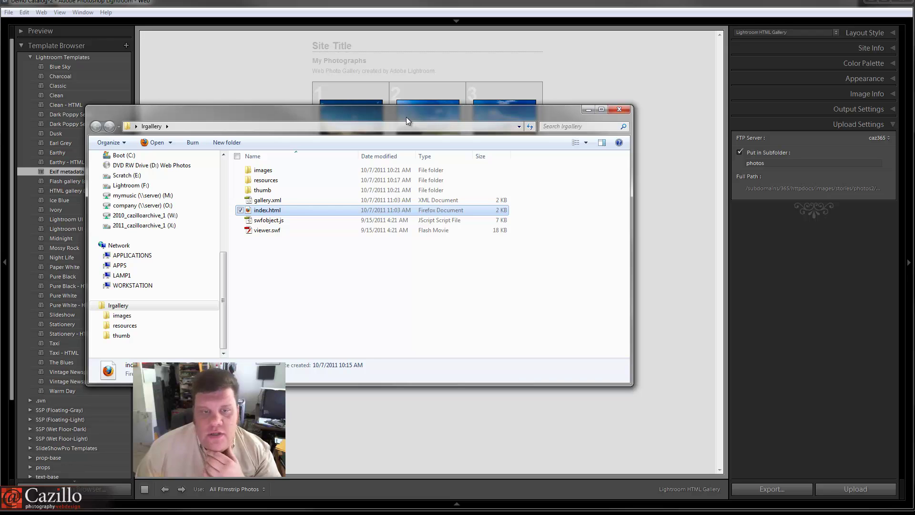
left_click_drag(439, 116, 86, 90)
key("alt+Tab")
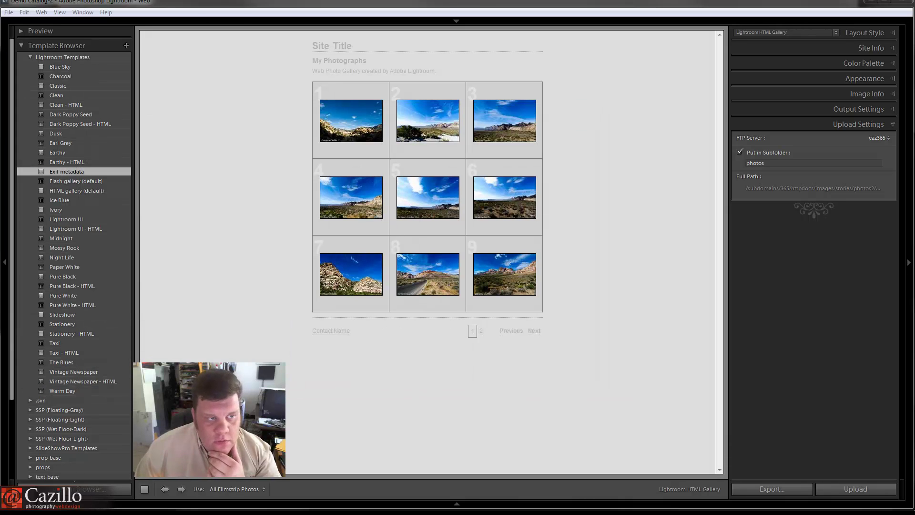
Export the web gallery to the Desktop as a new folder named 'test'
left_click(765, 490)
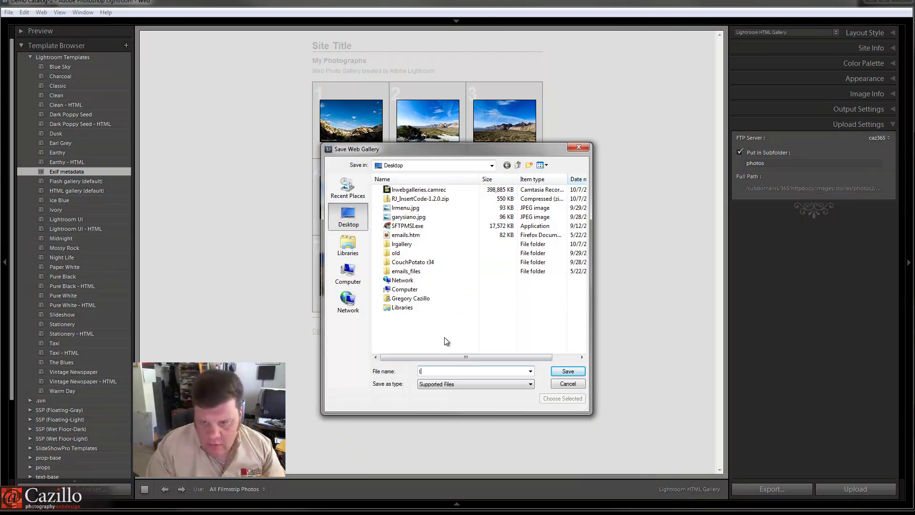
type("tst")
type("st")
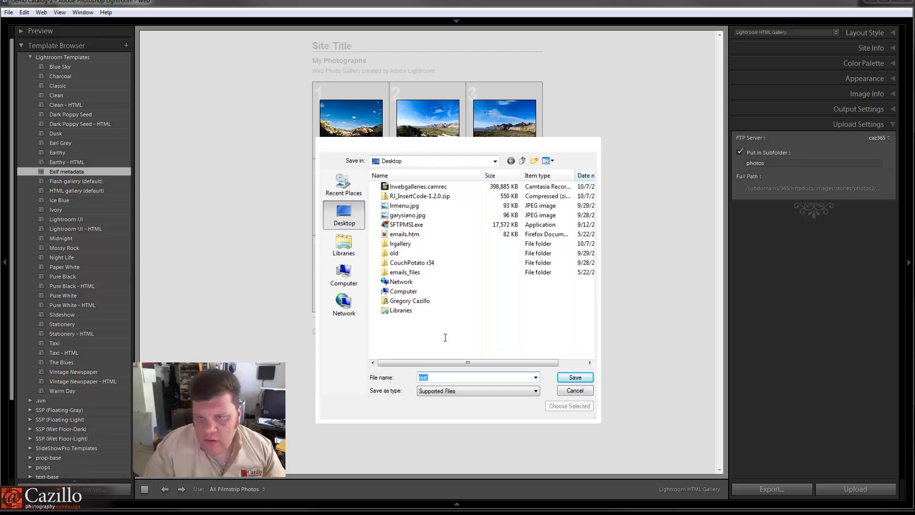
key("Return")
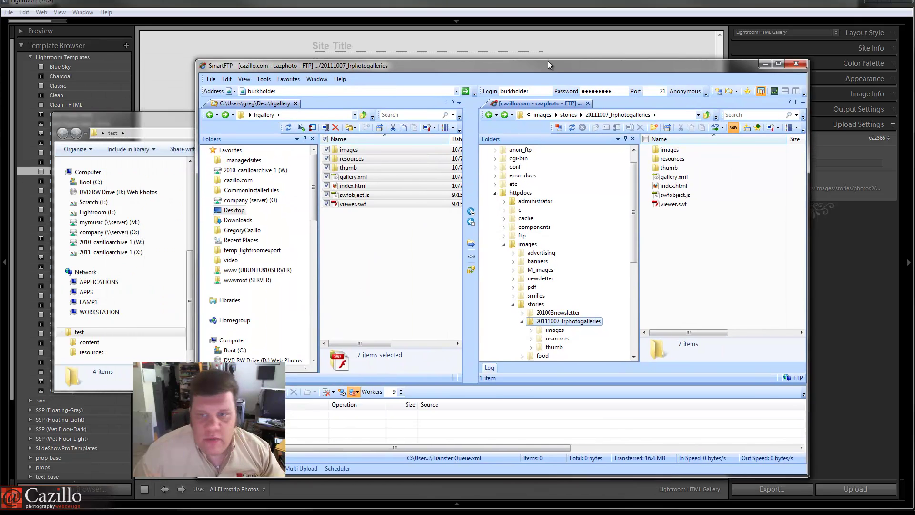
Move SmartFTP aside to see the test folder's content, resources, index.html and index_2.html
left_click_drag(547, 61, 439, 56)
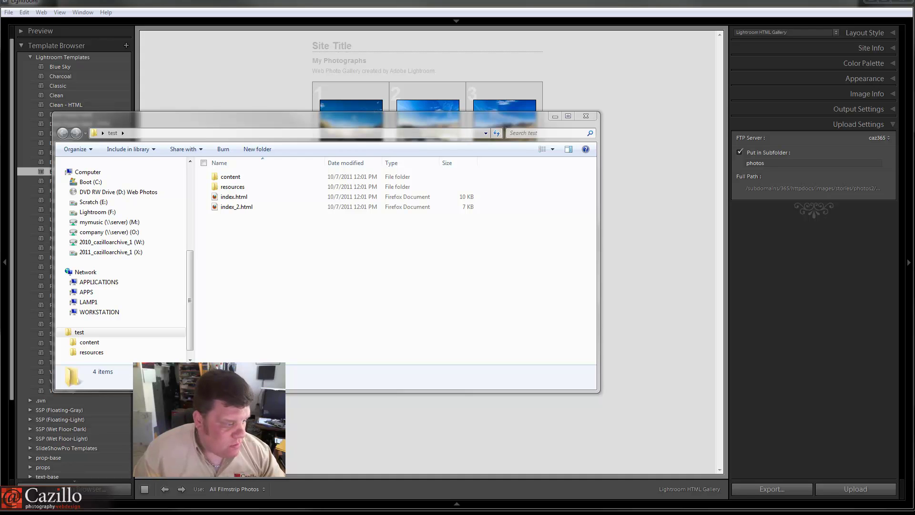
Place the lrgallery window beside the test folder to compare them, then close both windows
left_click_drag(0, 34, 671, 54)
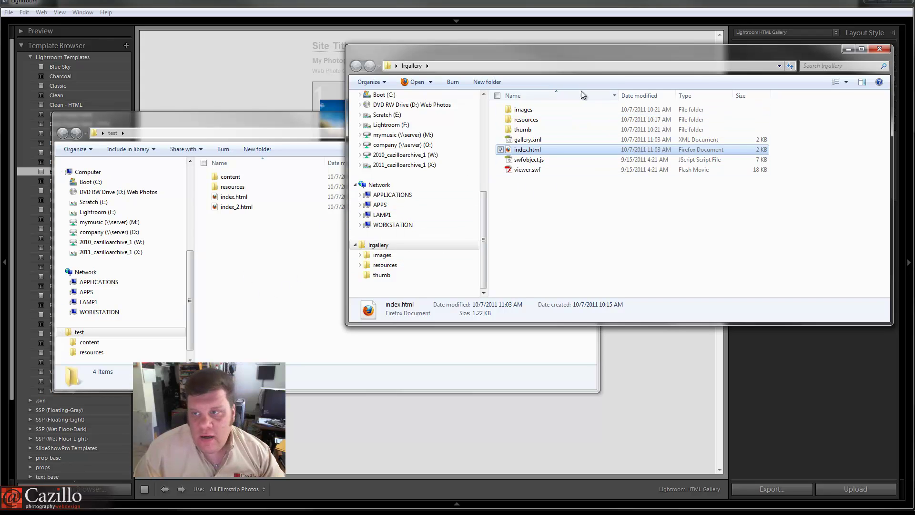
key("alt+F4")
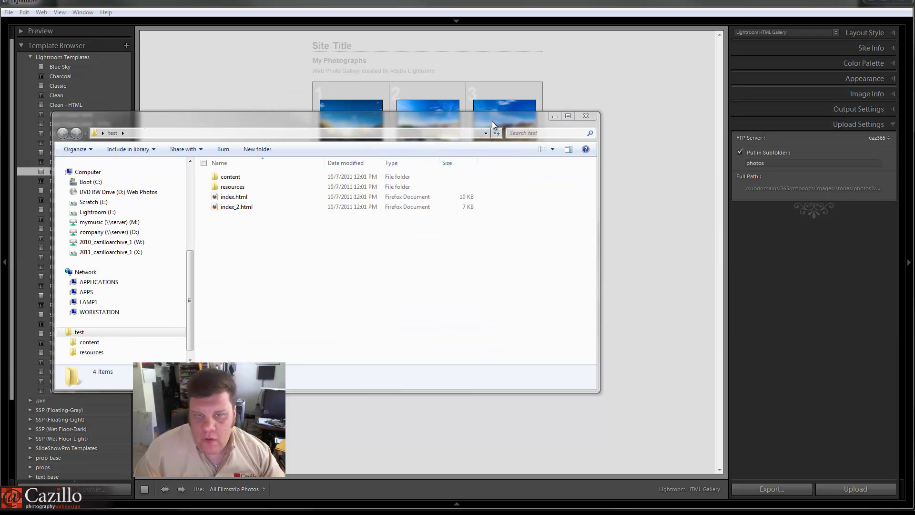
key("alt+F4")
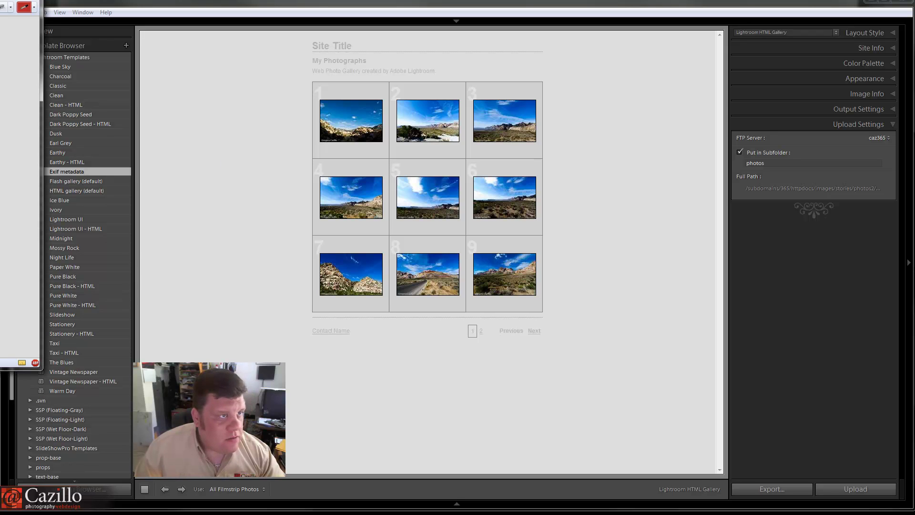
Browse the test gallery's first three photo pages, select one's camera settings text, then minimize Firefox
left_click_drag(0, 40, 619, 28)
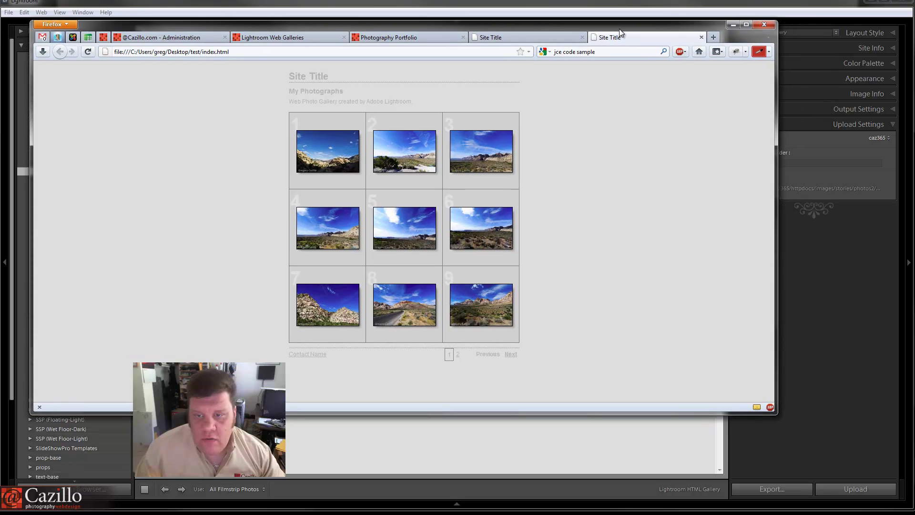
left_click(419, 152)
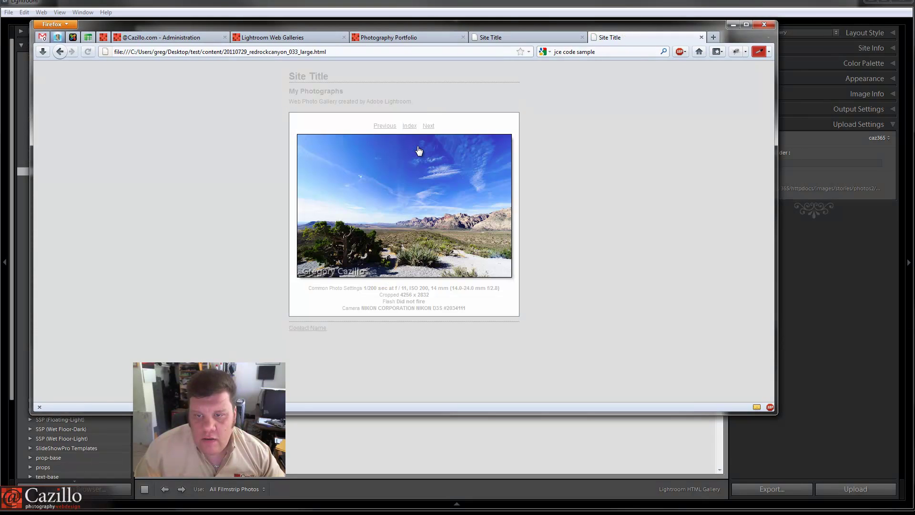
left_click(408, 125)
left_click(337, 143)
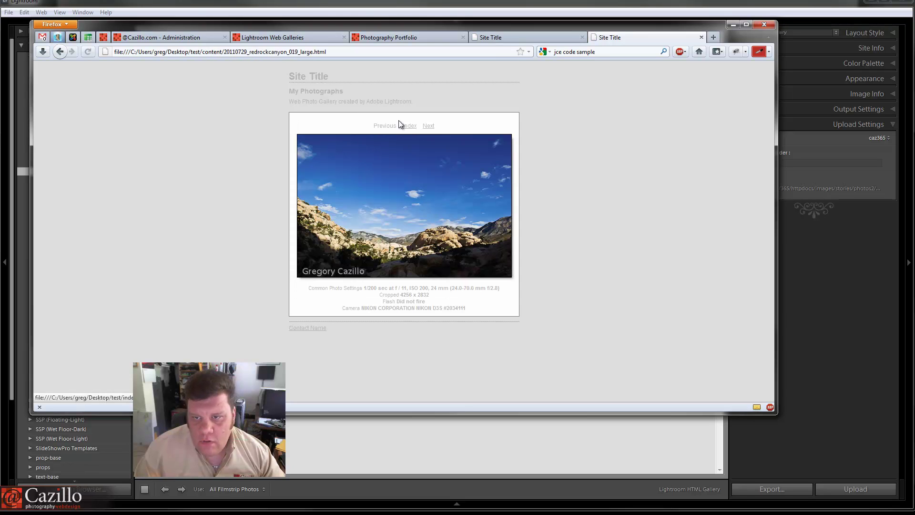
left_click(406, 130)
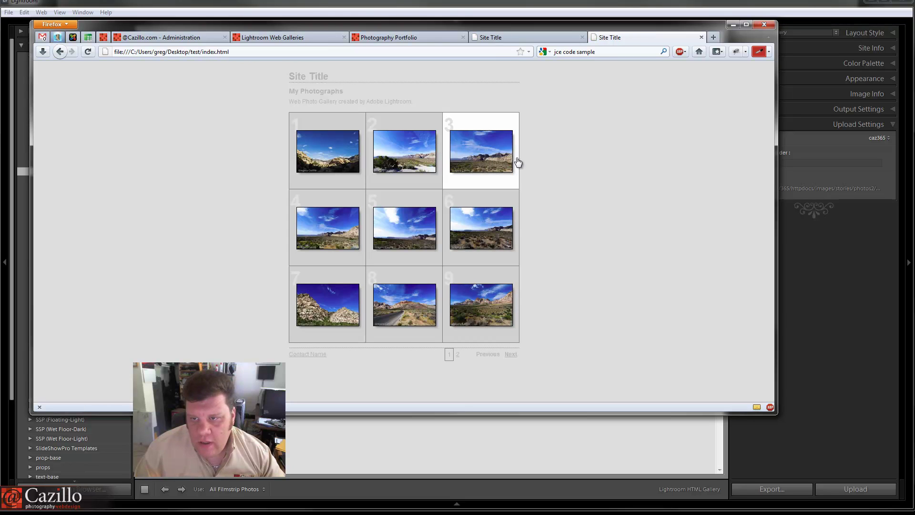
left_click(489, 147)
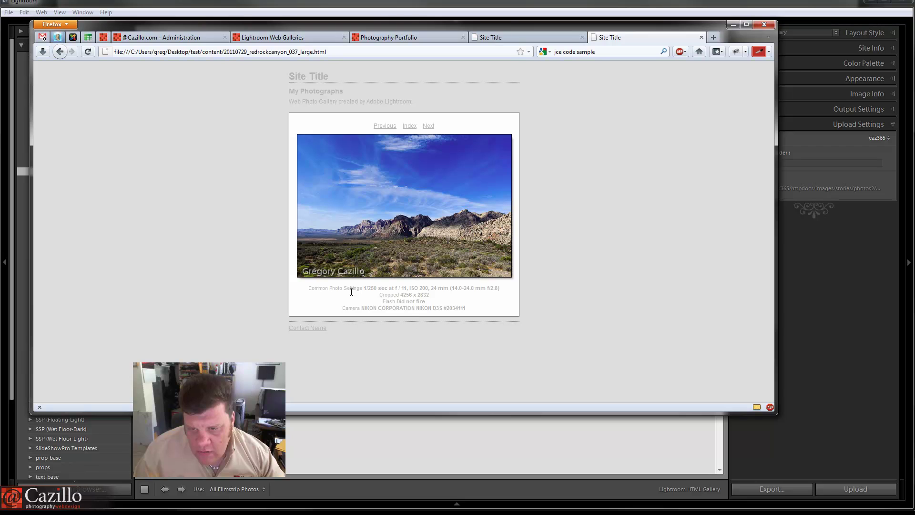
left_click_drag(312, 291, 471, 315)
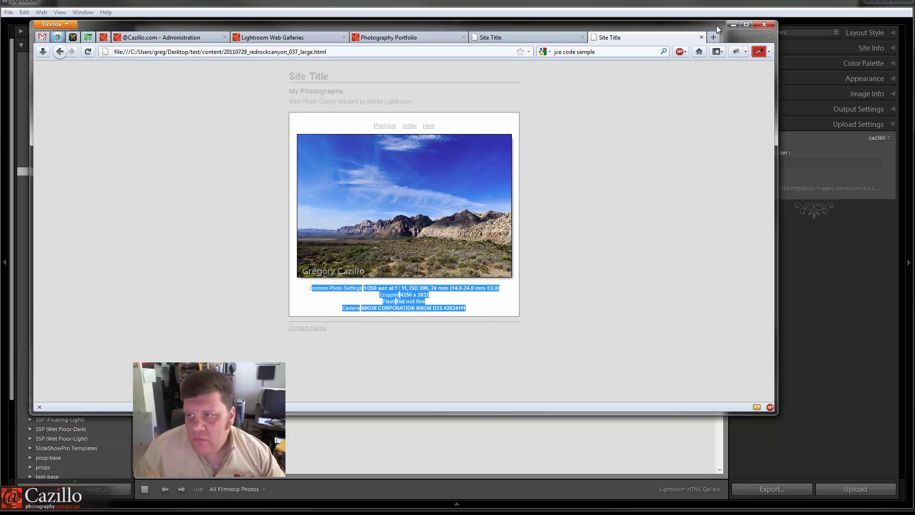
left_click(733, 24)
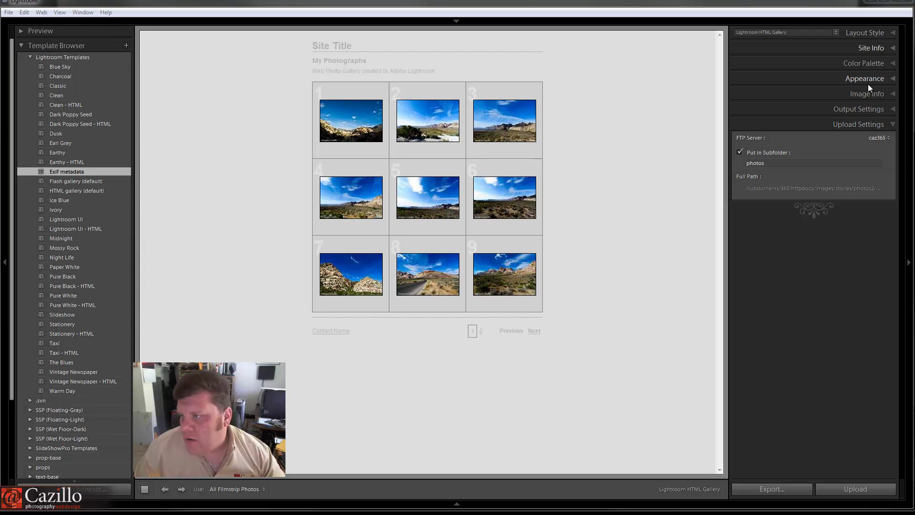
Expand Image Info and Output Settings (quality 70, copyright-only metadata, watermark), then return to Firefox
left_click(873, 98)
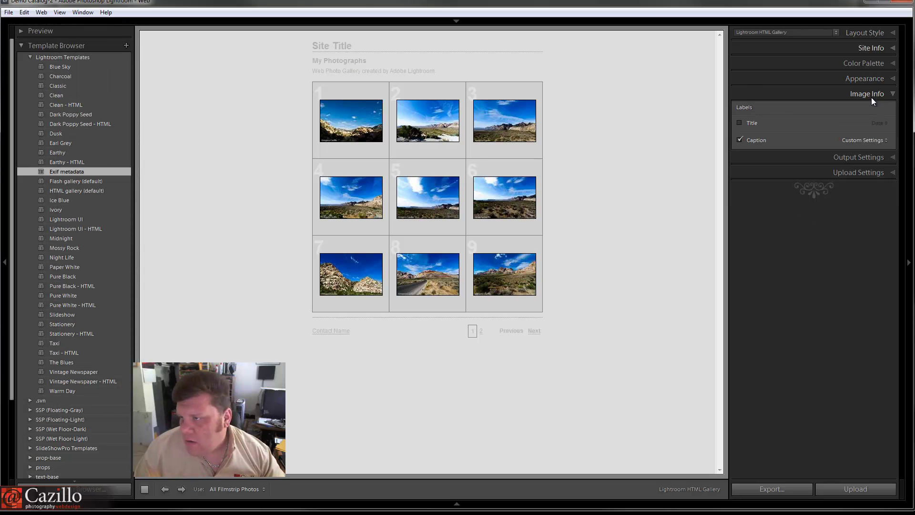
left_click(860, 160)
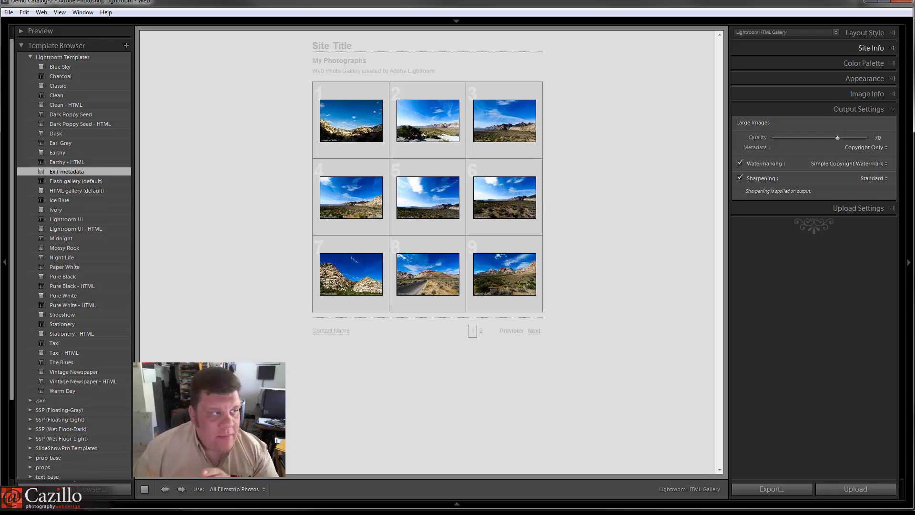
key("alt+Tab")
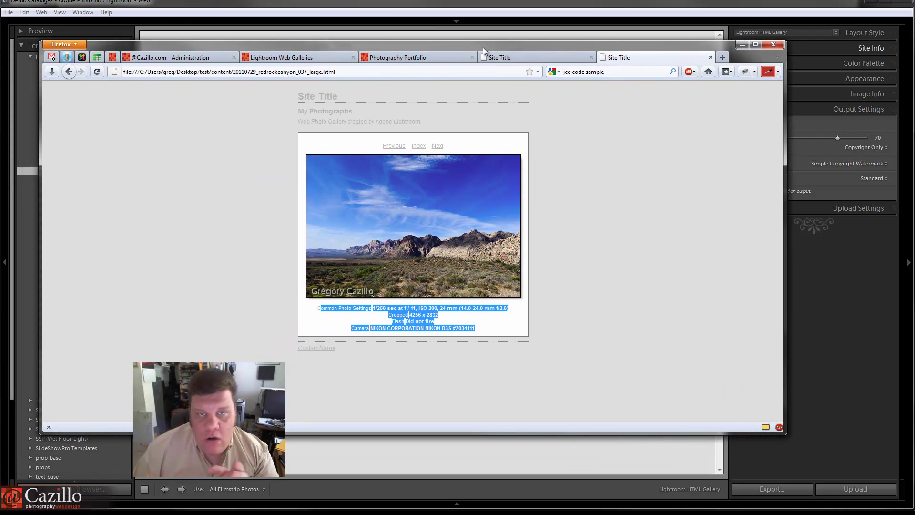
Bring up the Lightroom Web Galleries article in Firefox and scroll through its iframe code
left_click(324, 56)
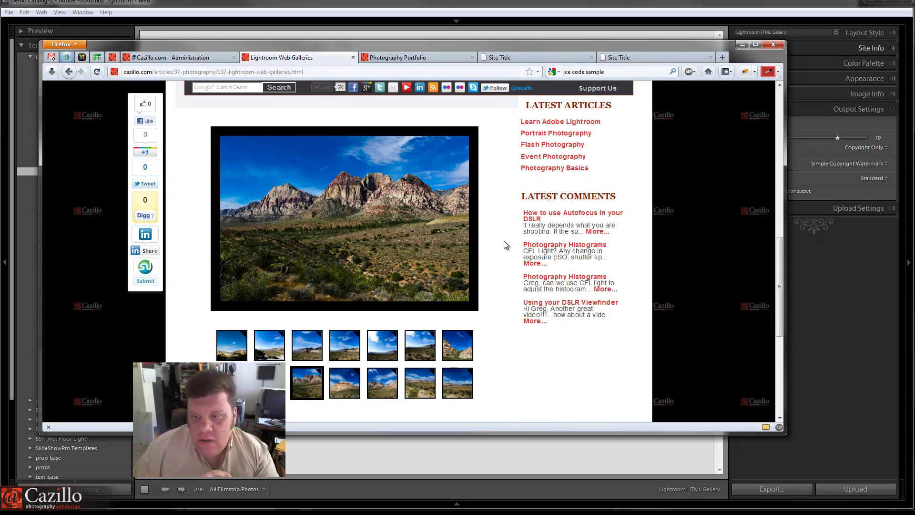
scroll(735, 262, "up", 5)
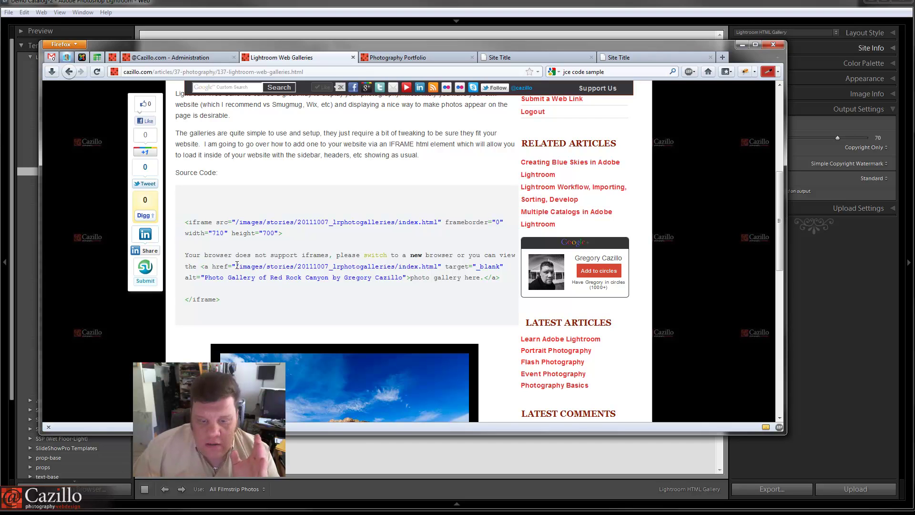
scroll(237, 265, "down", 9)
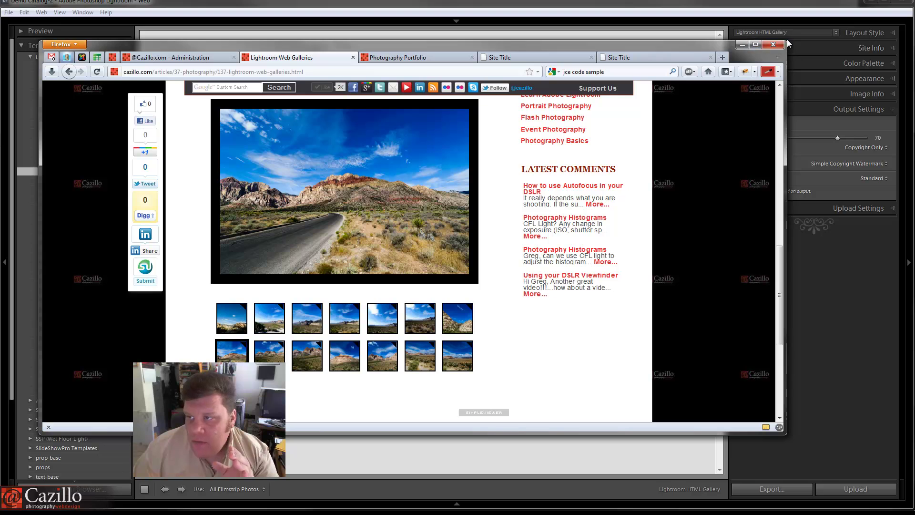
Enlarge the Firefox window and scroll the article to review the iframe code and embedded gallery
left_click_drag(787, 39, 904, 3)
left_click_drag(42, 431, 2, 496)
scroll(102, 358, "up", 5)
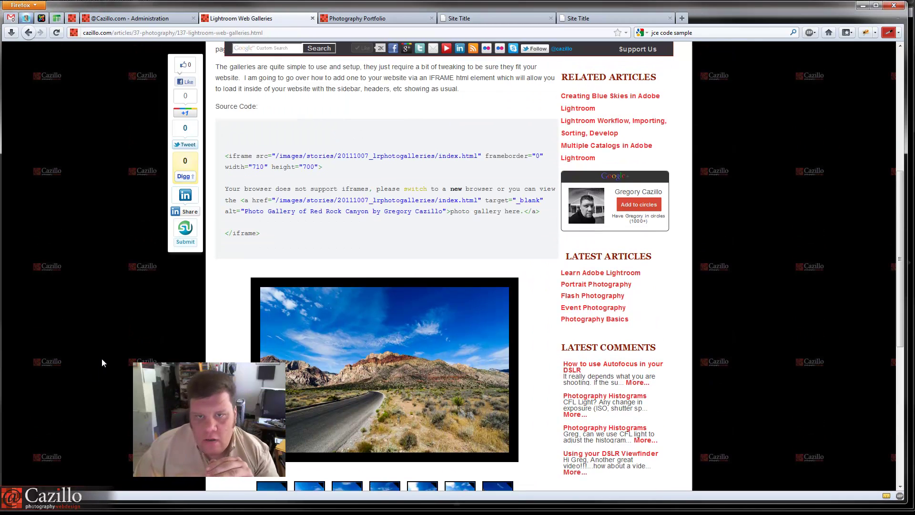
scroll(102, 359, "up", 6)
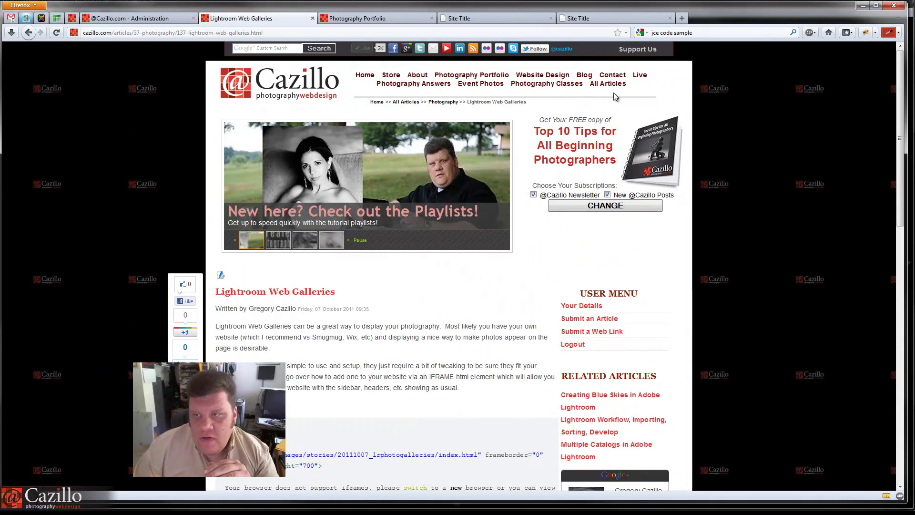
scroll(153, 172, "down", 5)
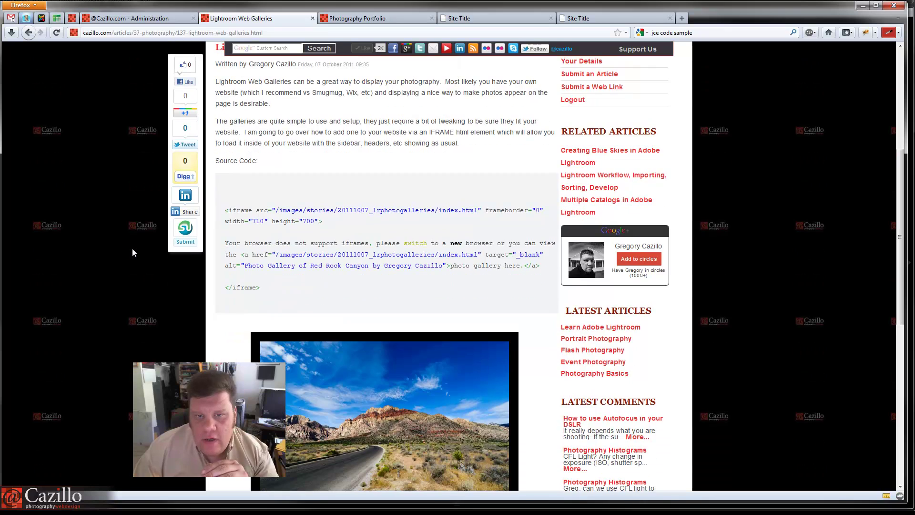
scroll(126, 265, "down", 5)
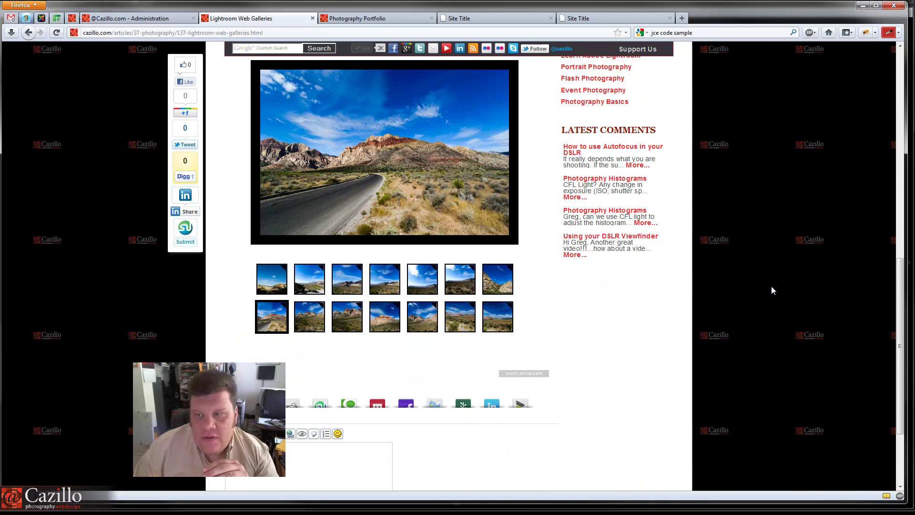
scroll(620, 244, "up", 4)
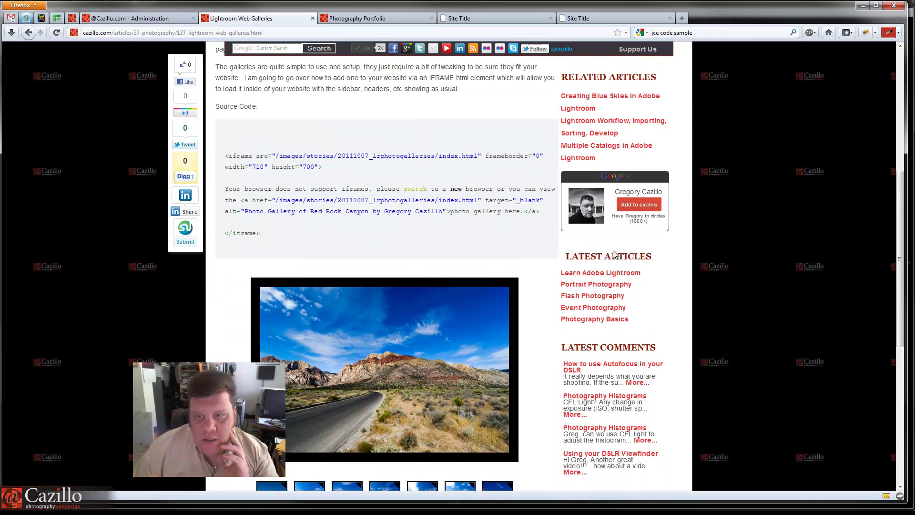
scroll(615, 254, "up", 1)
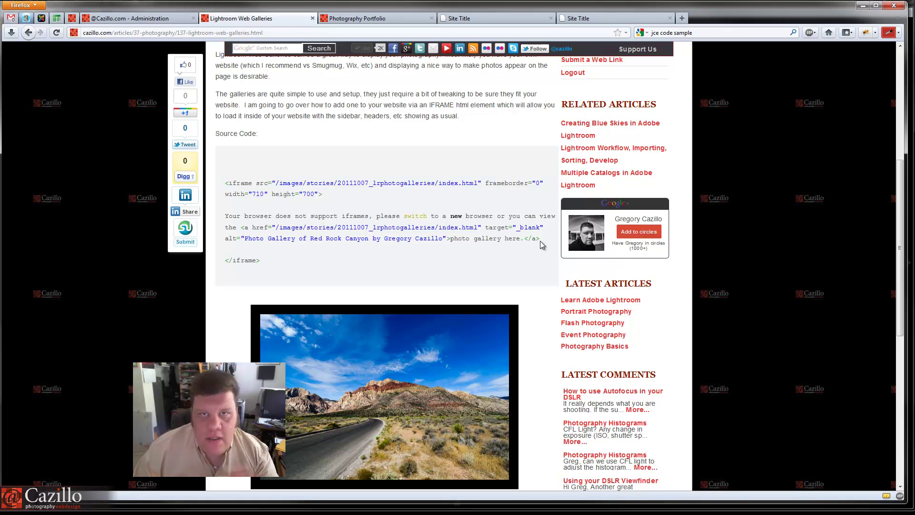
View the standalone local gallery page, then return to the Lightroom Web Galleries article
left_click(469, 18)
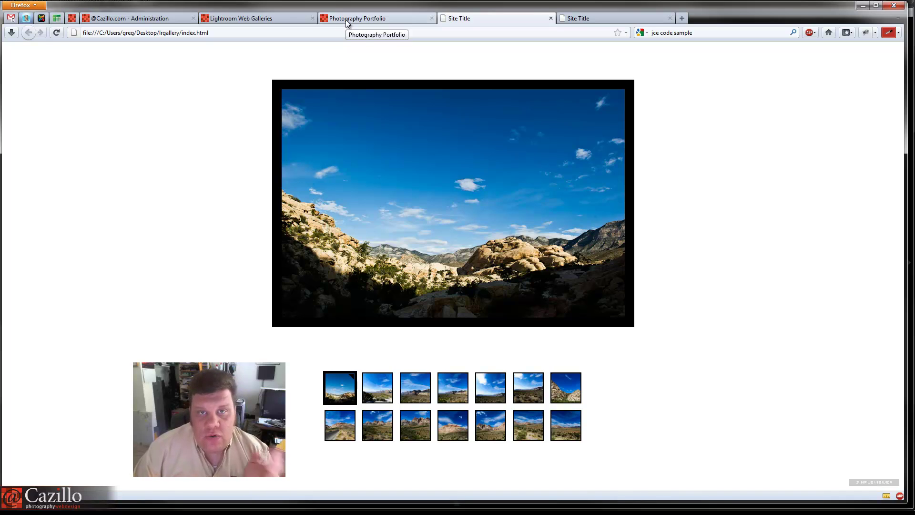
left_click(284, 17)
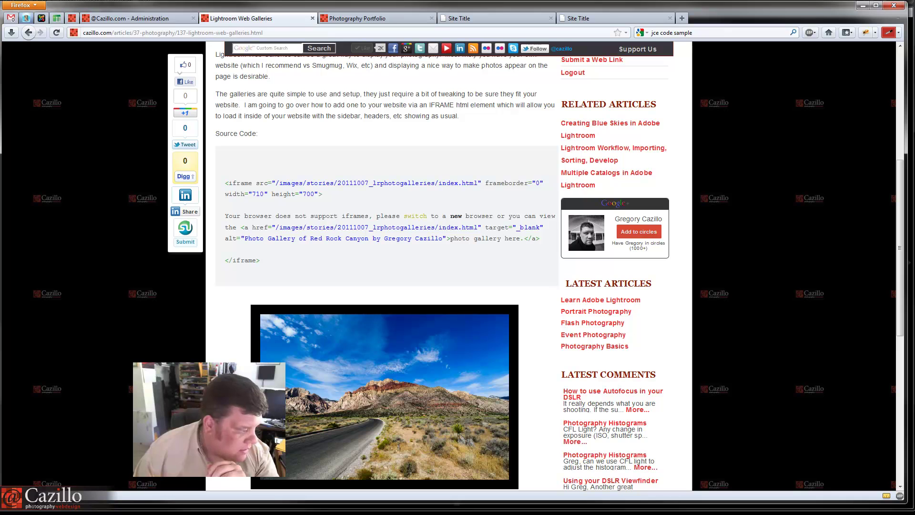
Switch to the article's HTML in Dreamweaver and deselect the code to review the iframe lines
key("alt+Tab")
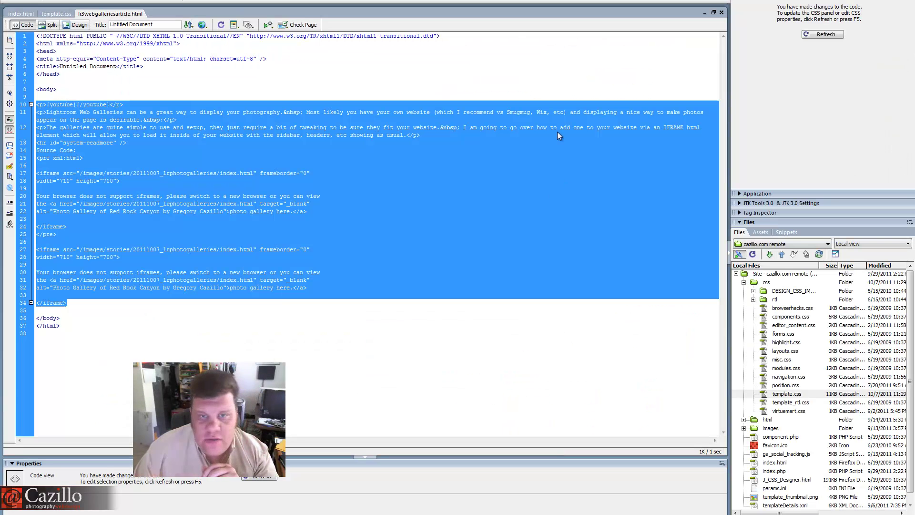
left_click(213, 184)
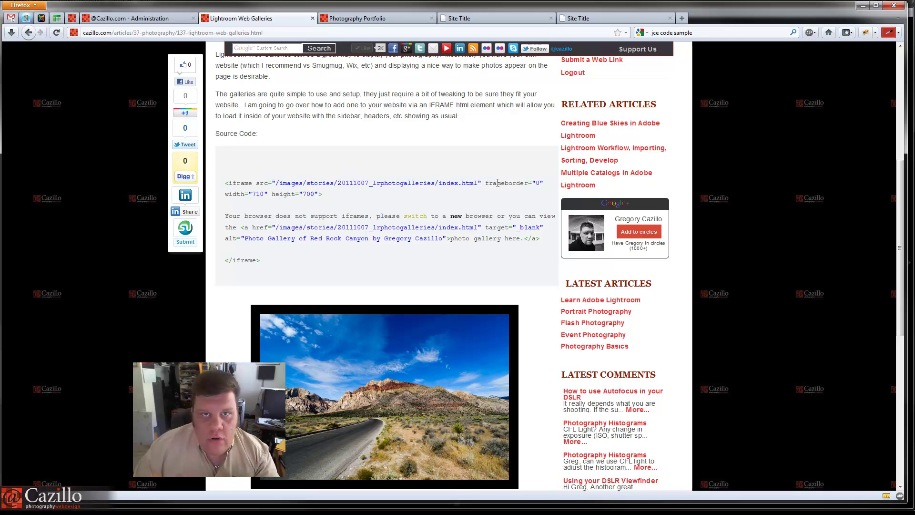
scroll(198, 279, "down", 1)
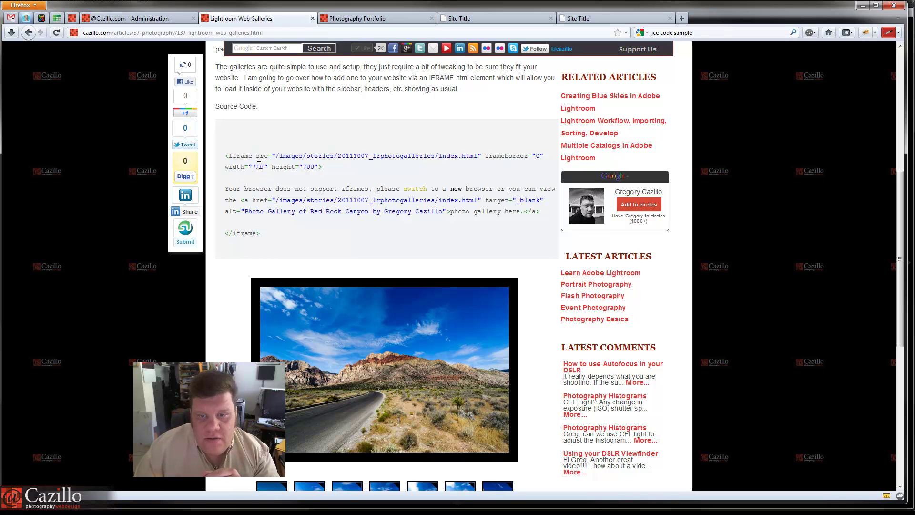
scroll(275, 180, "down", 1)
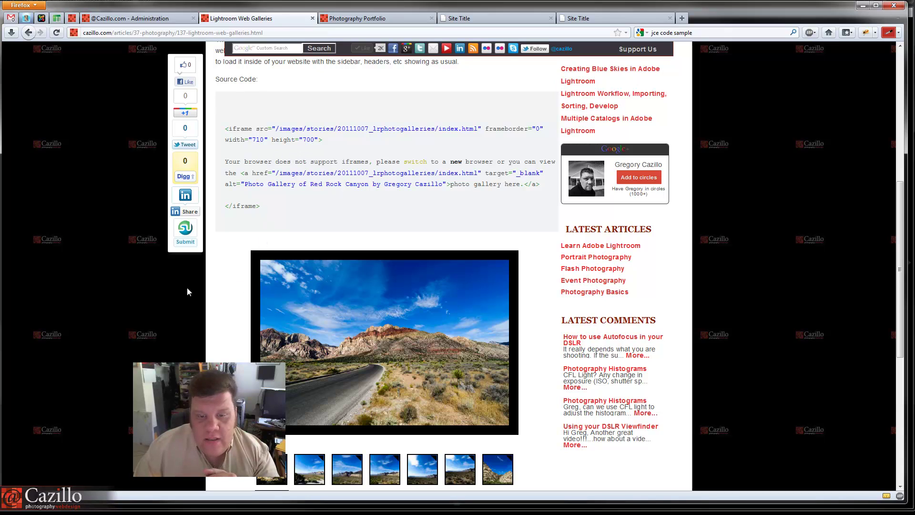
scroll(186, 288, "down", 3)
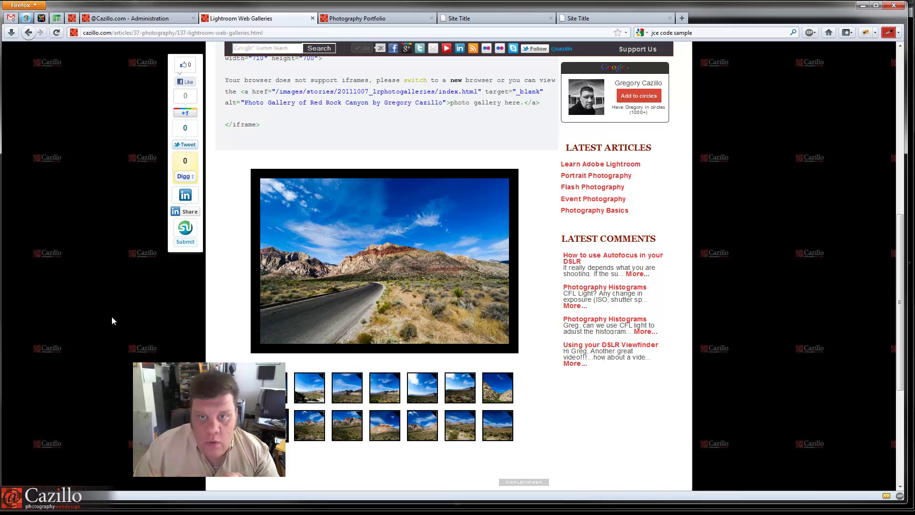
scroll(112, 316, "up", 1)
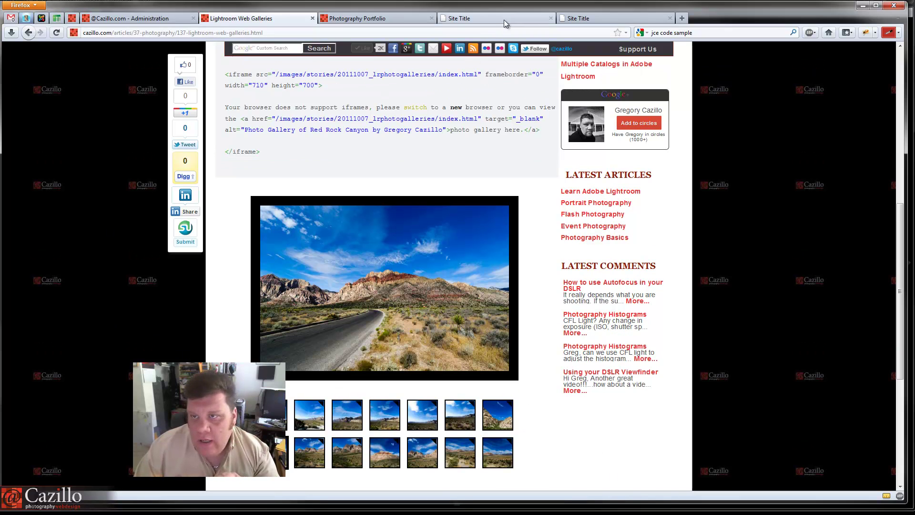
left_click(579, 19)
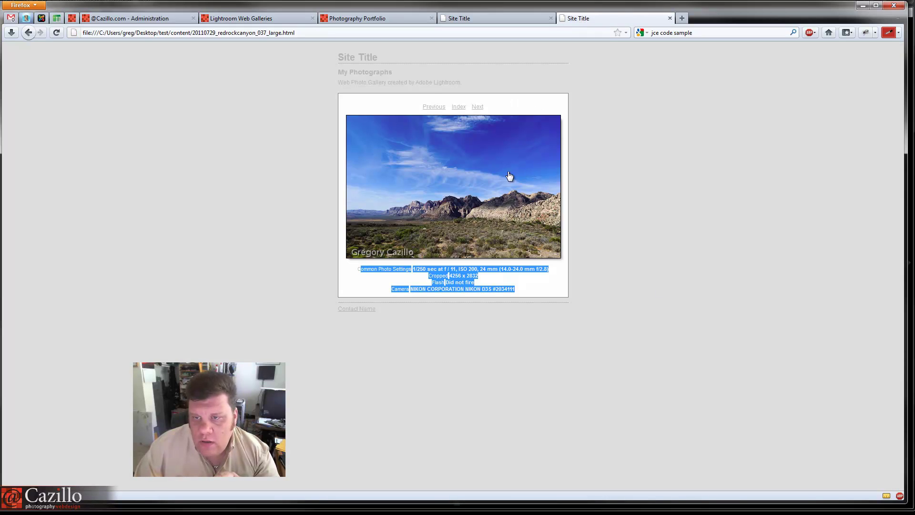
left_click(443, 109)
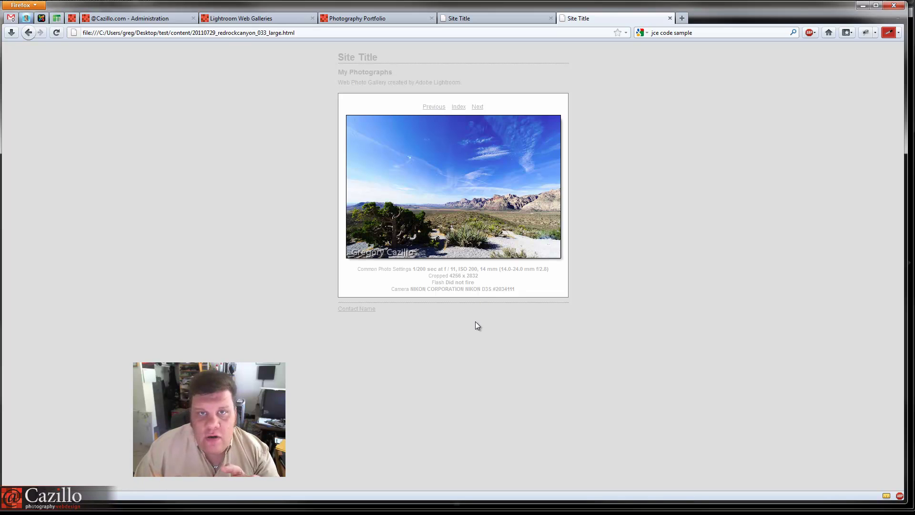
left_click(371, 22)
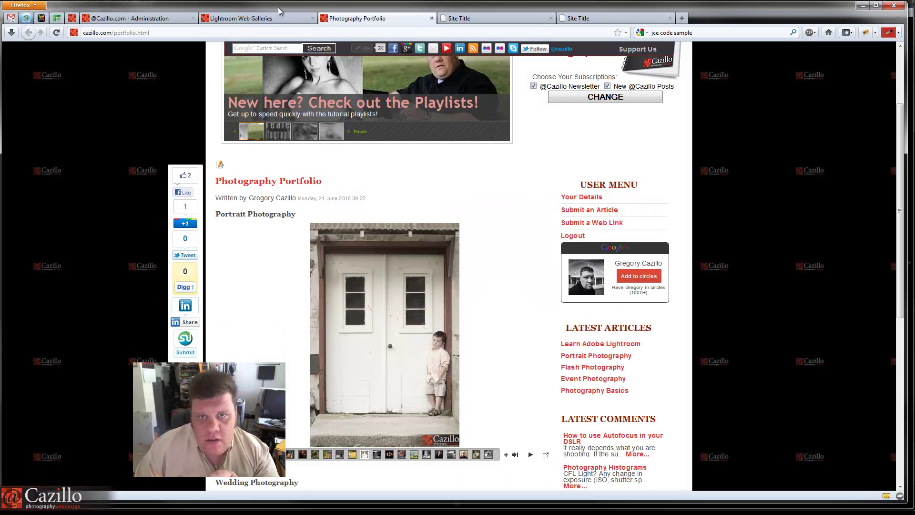
left_click(278, 22)
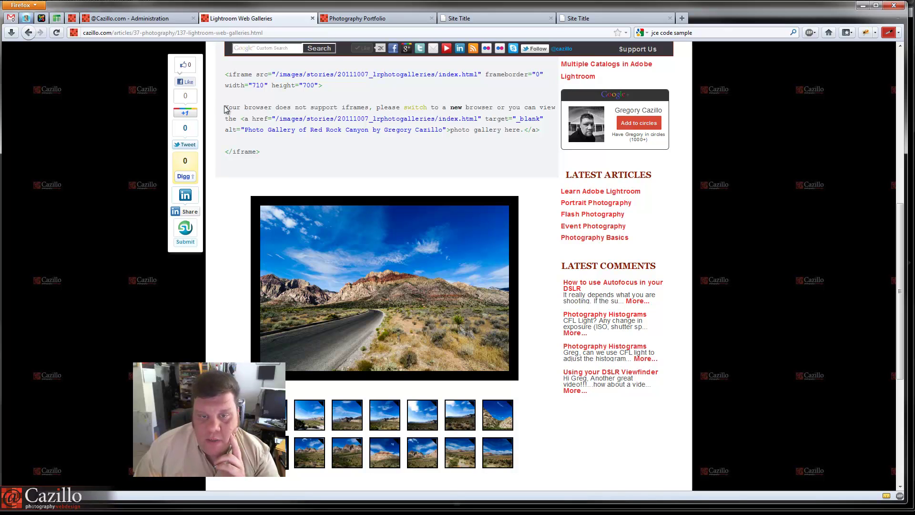
left_click_drag(226, 108, 544, 133)
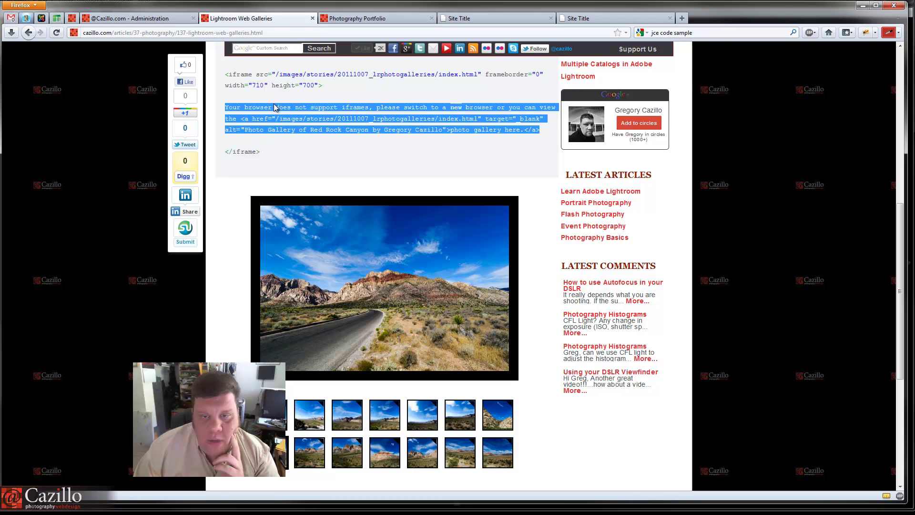
left_click(253, 116)
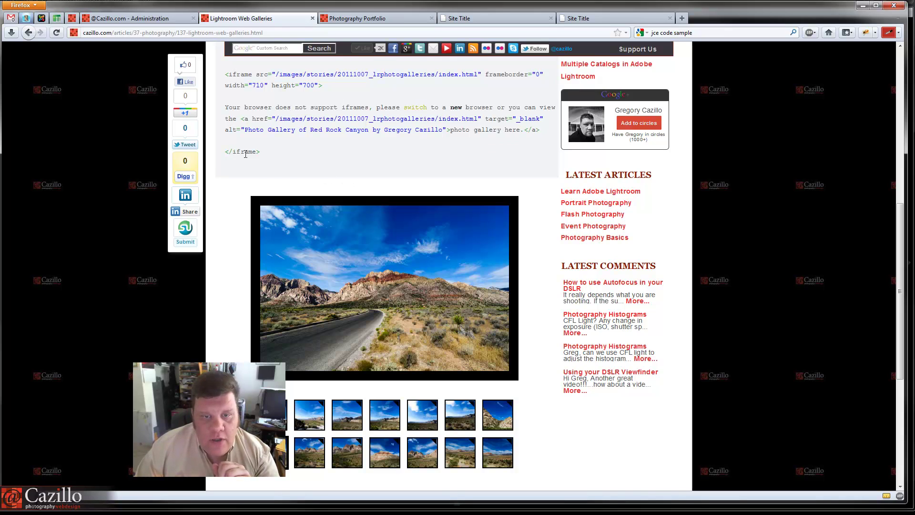
left_click_drag(261, 152, 219, 78)
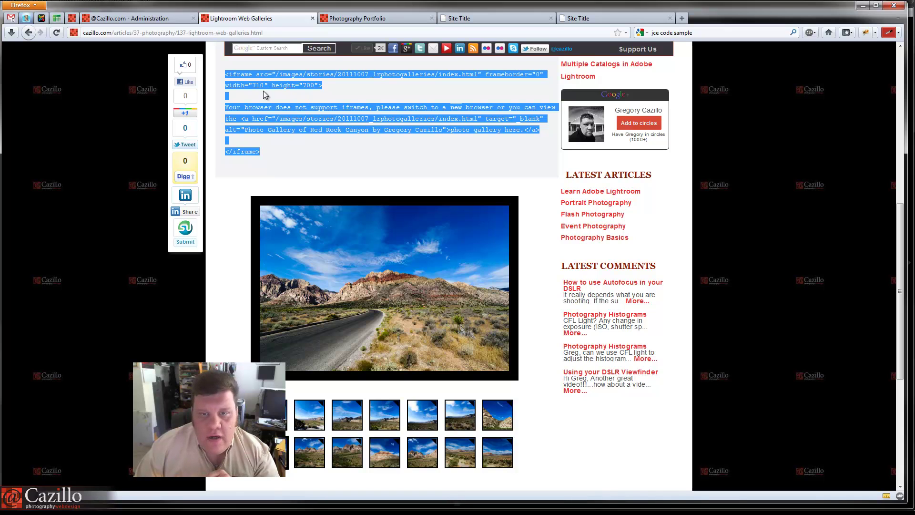
Scroll to the embedded Red Rock Canyon gallery and view photos 4, 5, 6, 7, then 13
left_click(313, 86)
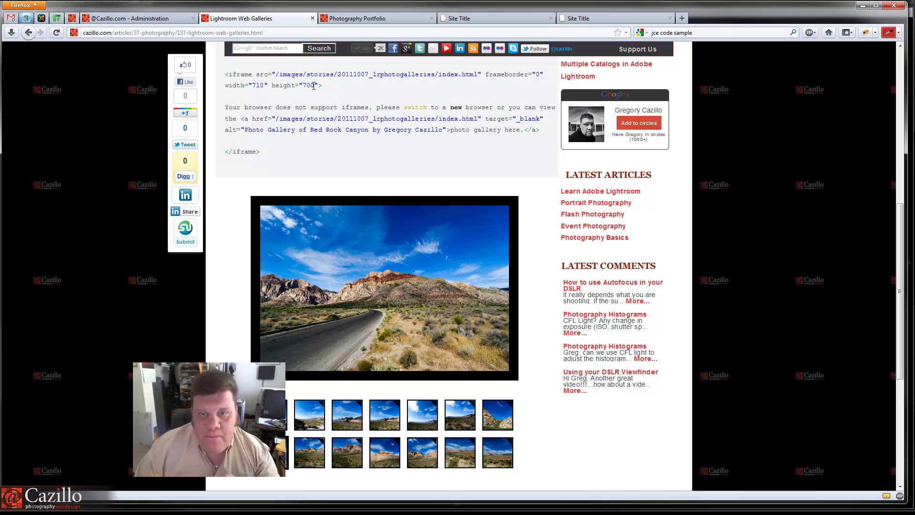
scroll(239, 148, "down", 1)
scroll(225, 158, "up", 5)
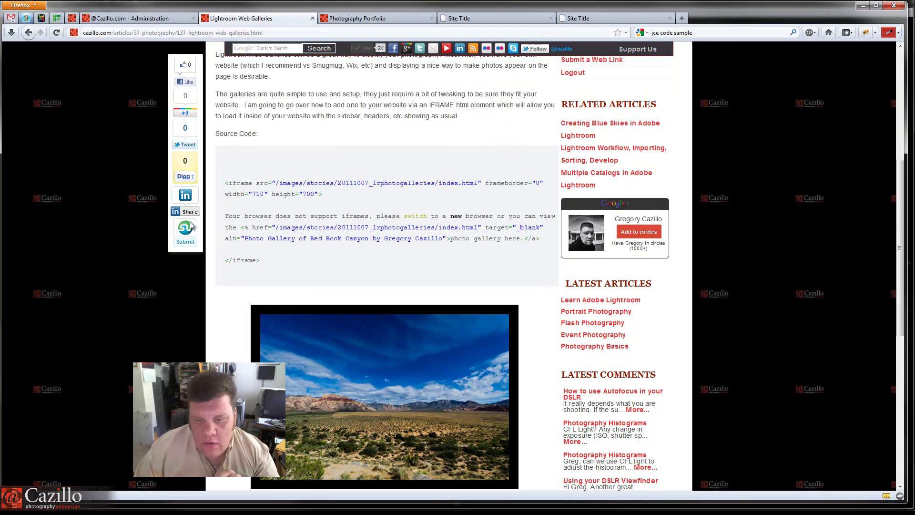
scroll(123, 330, "down", 8)
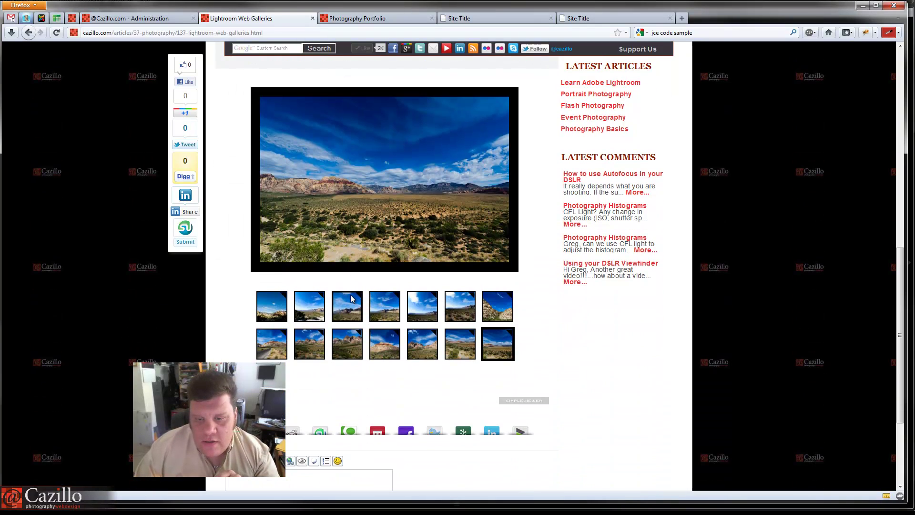
left_click(383, 305)
left_click(422, 305)
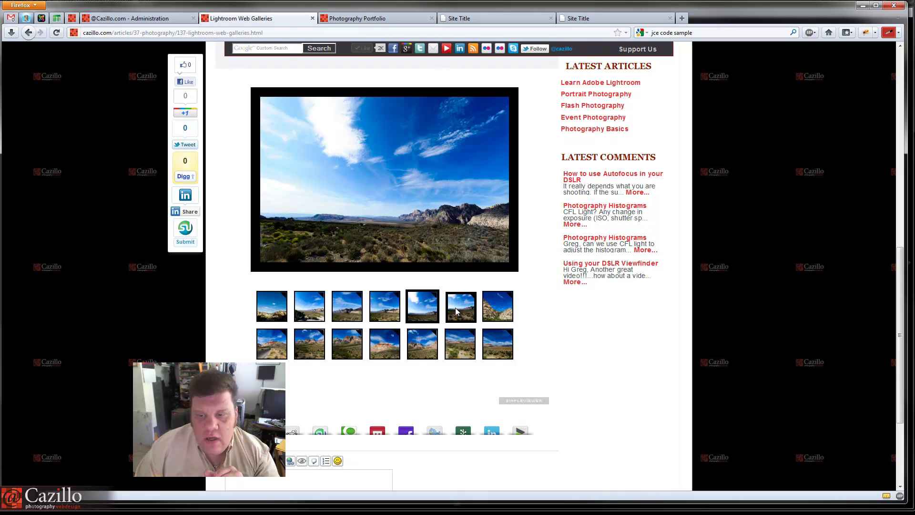
left_click(460, 306)
left_click(495, 312)
left_click(465, 347)
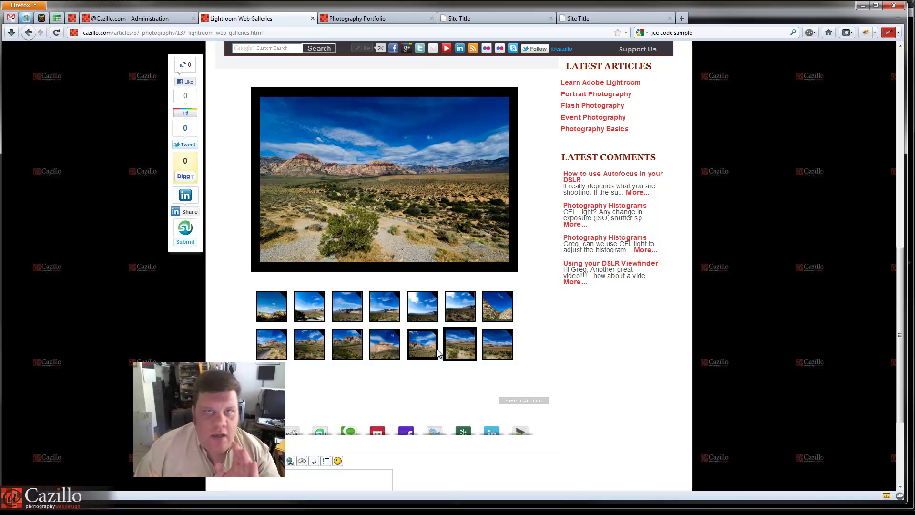